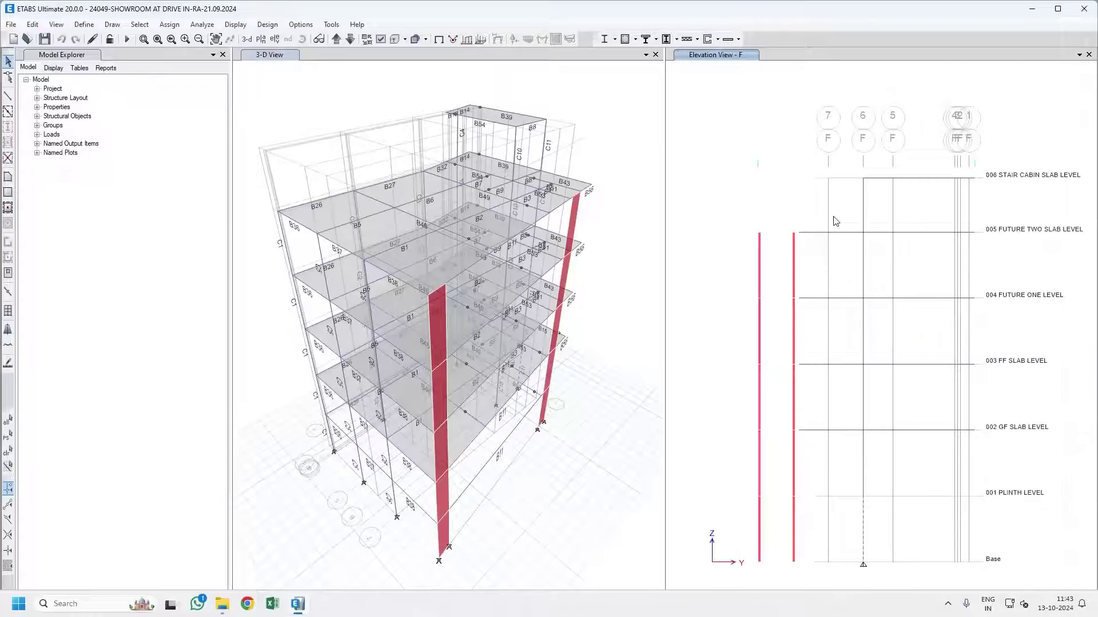
Run the analysis so the 3-D view shows the Dead load deformed shape in mm.
{"action": "left_click", "coordinate": [126, 39]}
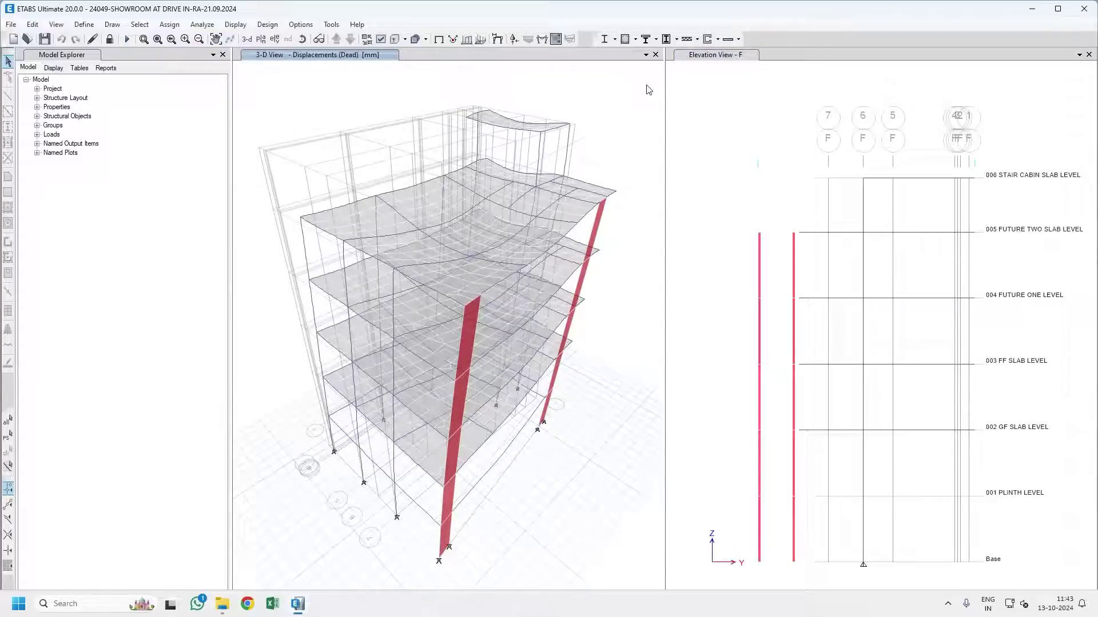
Run the IS 456:2000 concrete frame design to display longitudinal reinforcing areas on members.
{"action": "left_click", "coordinate": [626, 39]}
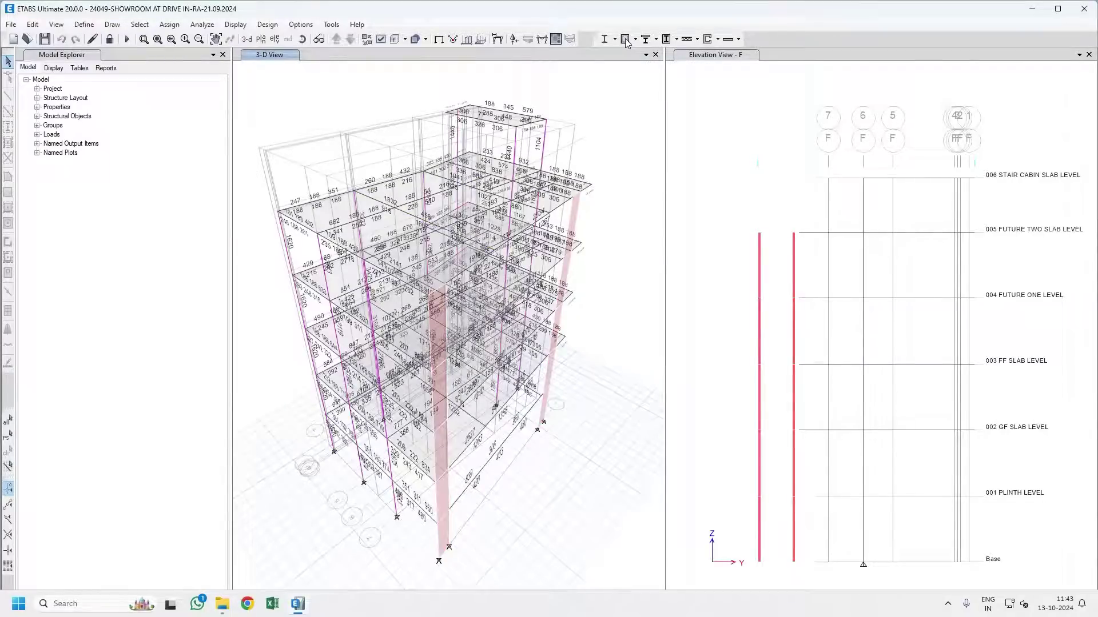
{"action": "mouse_move", "coordinate": [406, 266]}
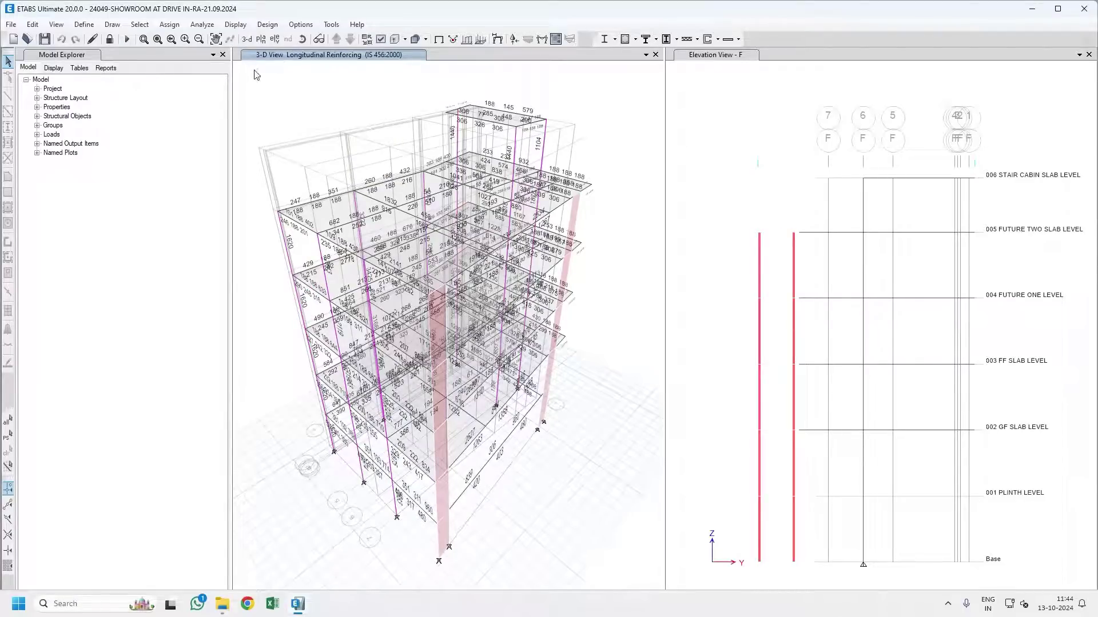
Show the Concrete Column Design Summary - IS 456-2000 table from Concrete Frame Design Output > Summary Data.
{"action": "left_click", "coordinate": [235, 24]}
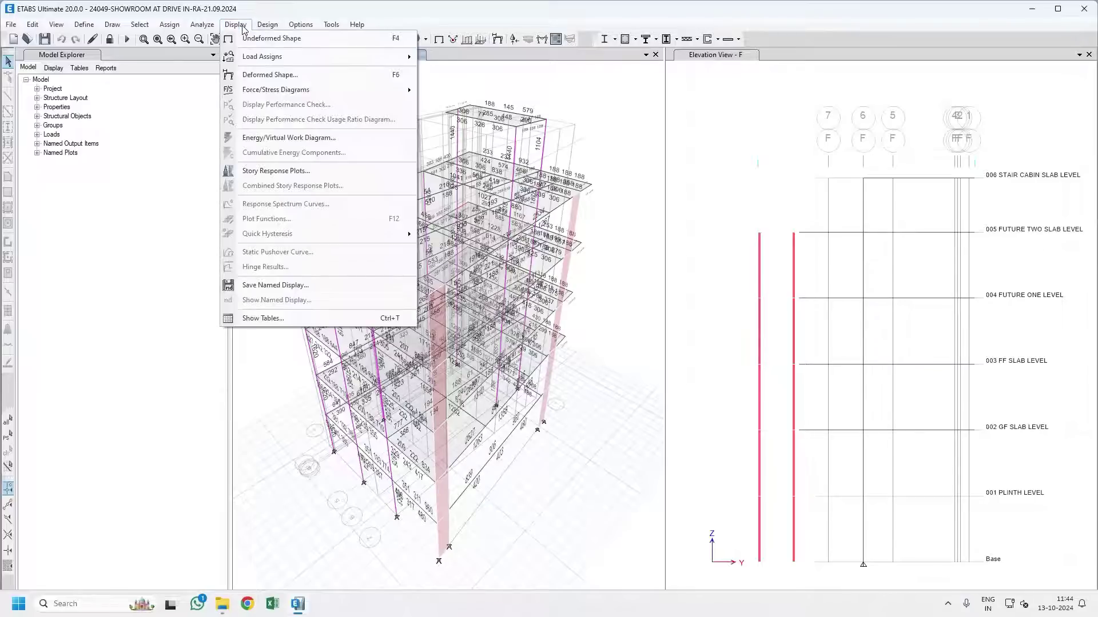
{"action": "left_click", "coordinate": [304, 320]}
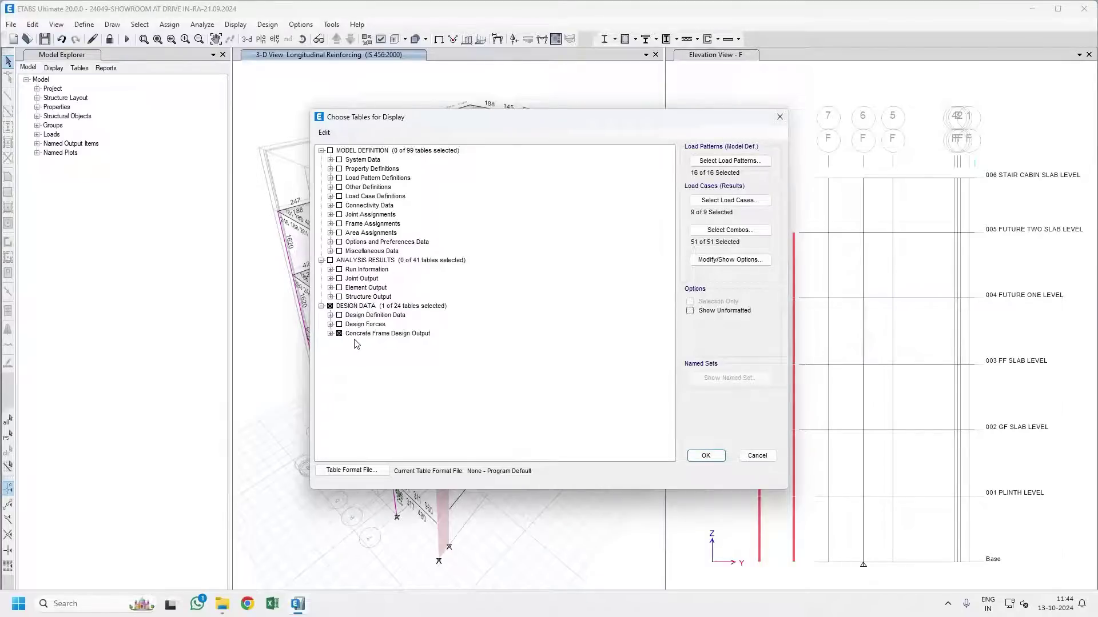
{"action": "left_click", "coordinate": [330, 333]}
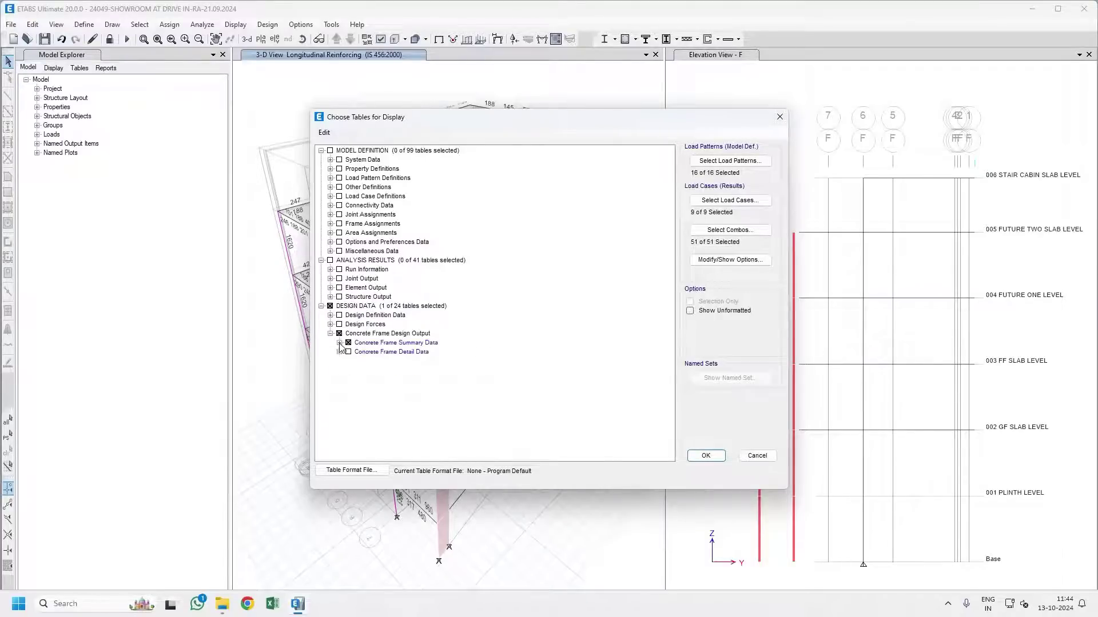
{"action": "left_click", "coordinate": [340, 342]}
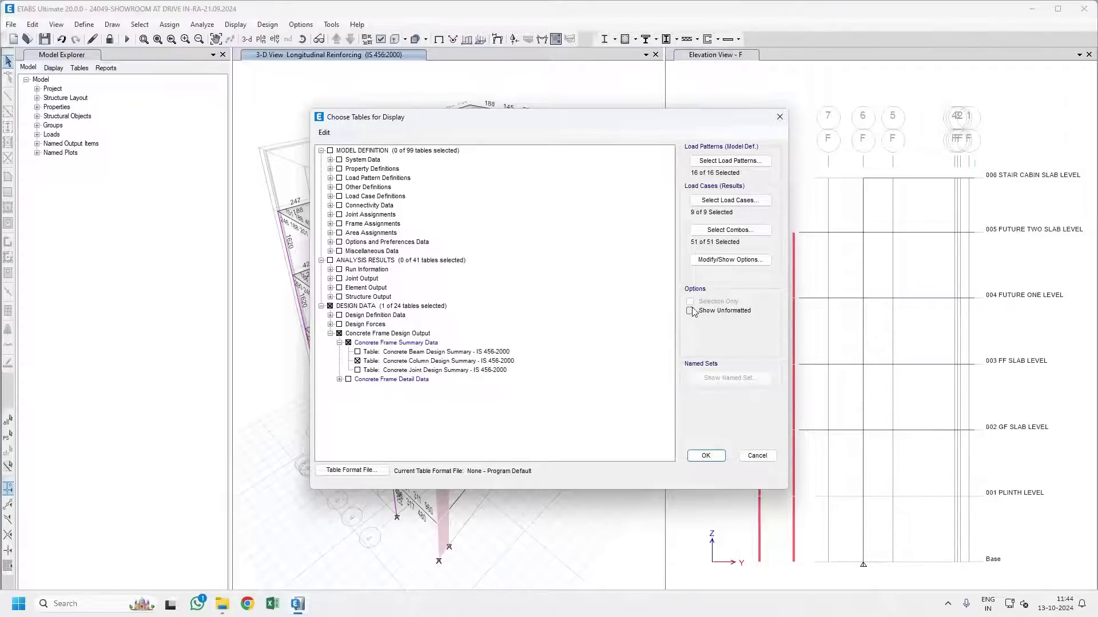
{"action": "left_click", "coordinate": [705, 456]}
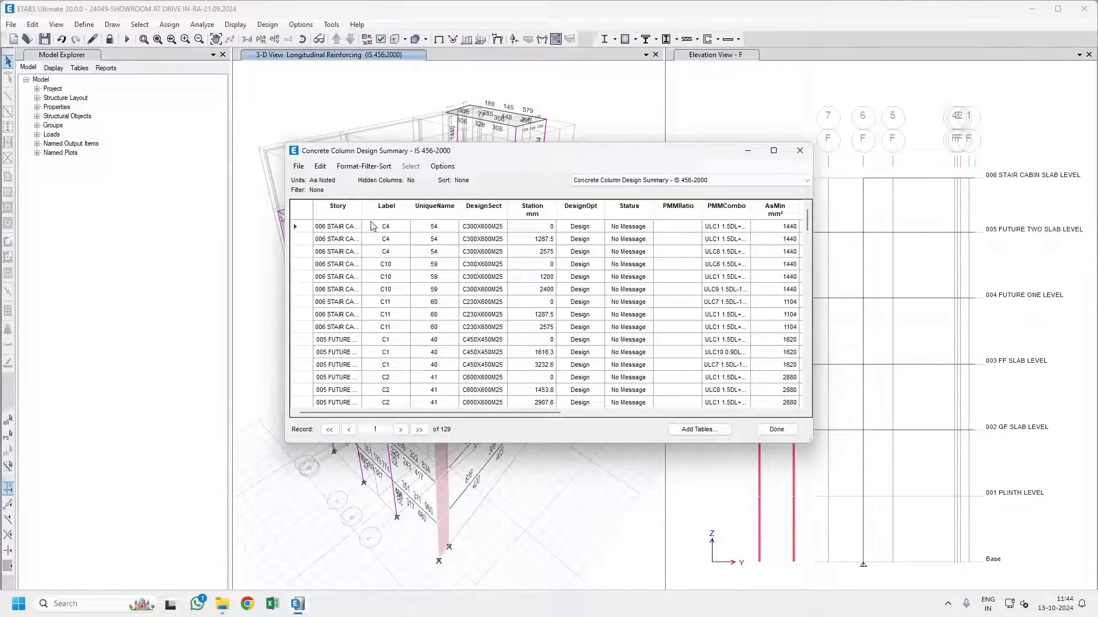
Export the column design summary table to a new Excel workbook.
{"action": "left_click", "coordinate": [306, 171]}
{"action": "mouse_move", "coordinate": [335, 179]}
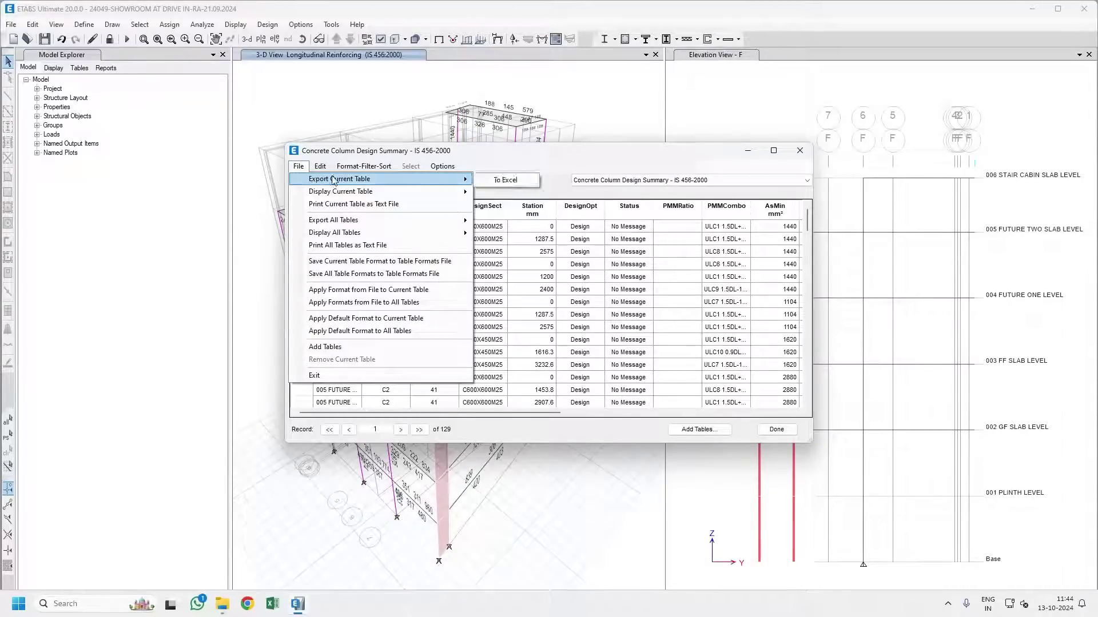
{"action": "left_click", "coordinate": [498, 181]}
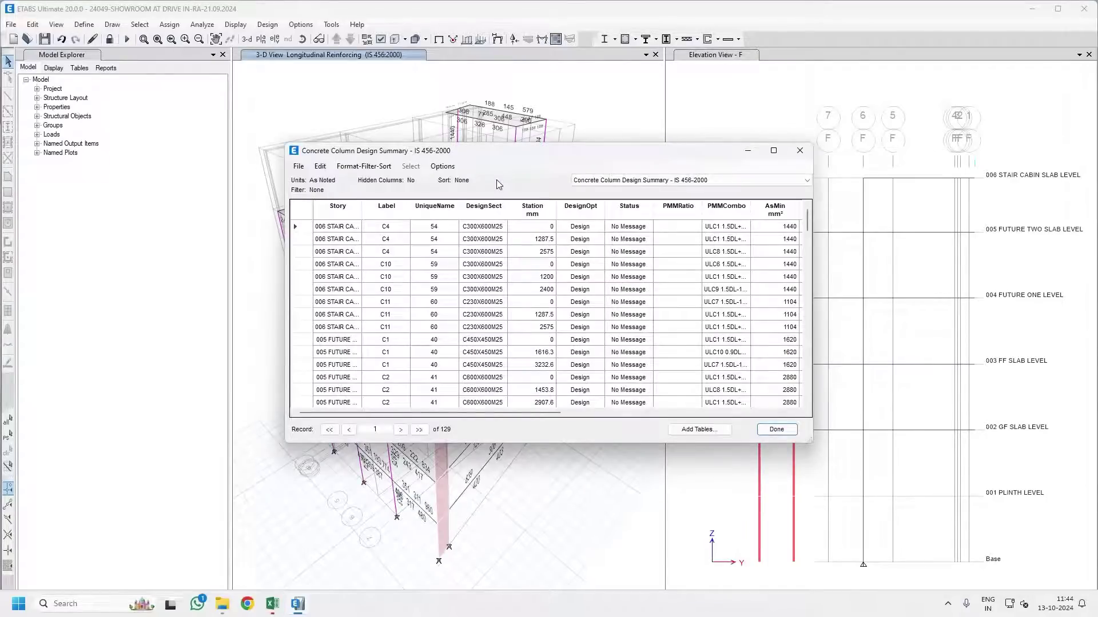
Maximize the exported workbook and insert a PivotTable of the Conc Col Sum data on a new sheet.
{"action": "mouse_move", "coordinate": [270, 605]}
{"action": "left_click", "coordinate": [280, 563]}
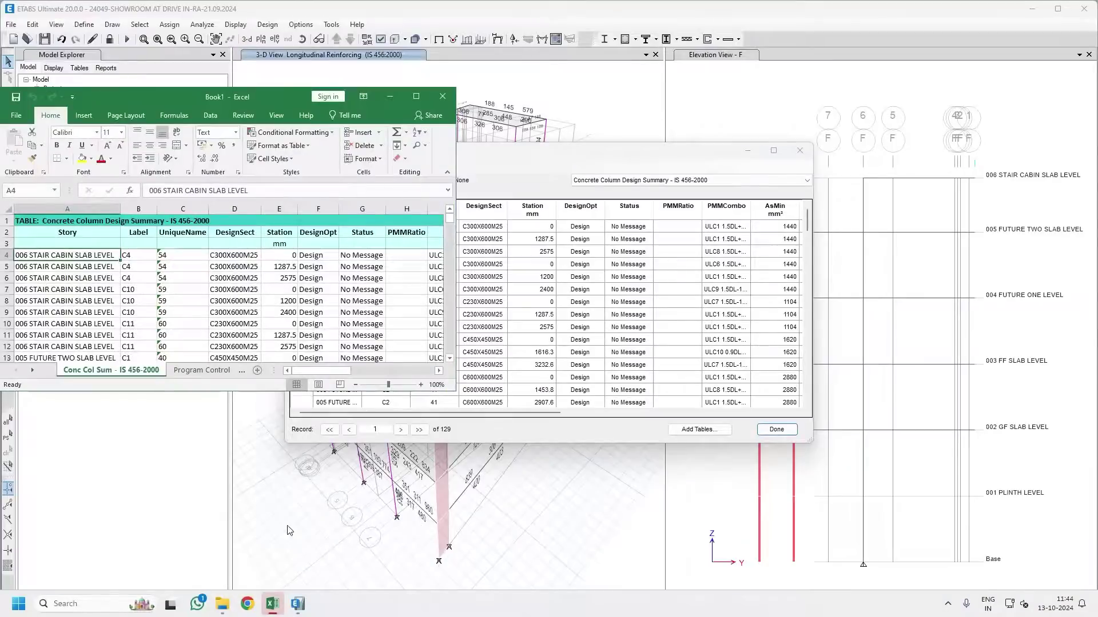
{"action": "left_click", "coordinate": [416, 96]}
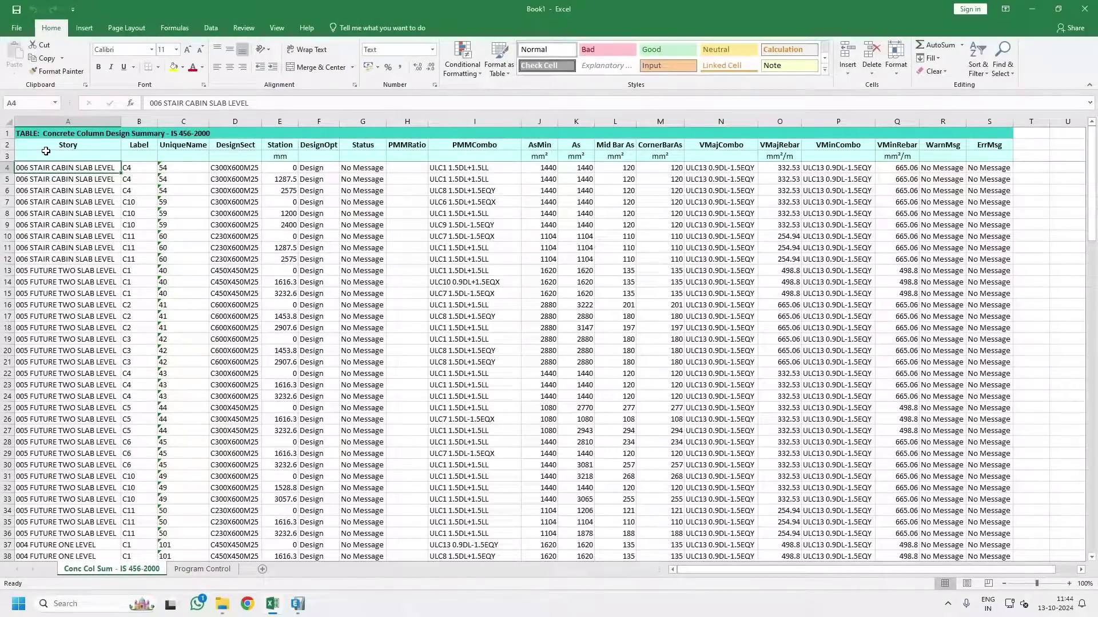
{"action": "left_click", "coordinate": [33, 133]}
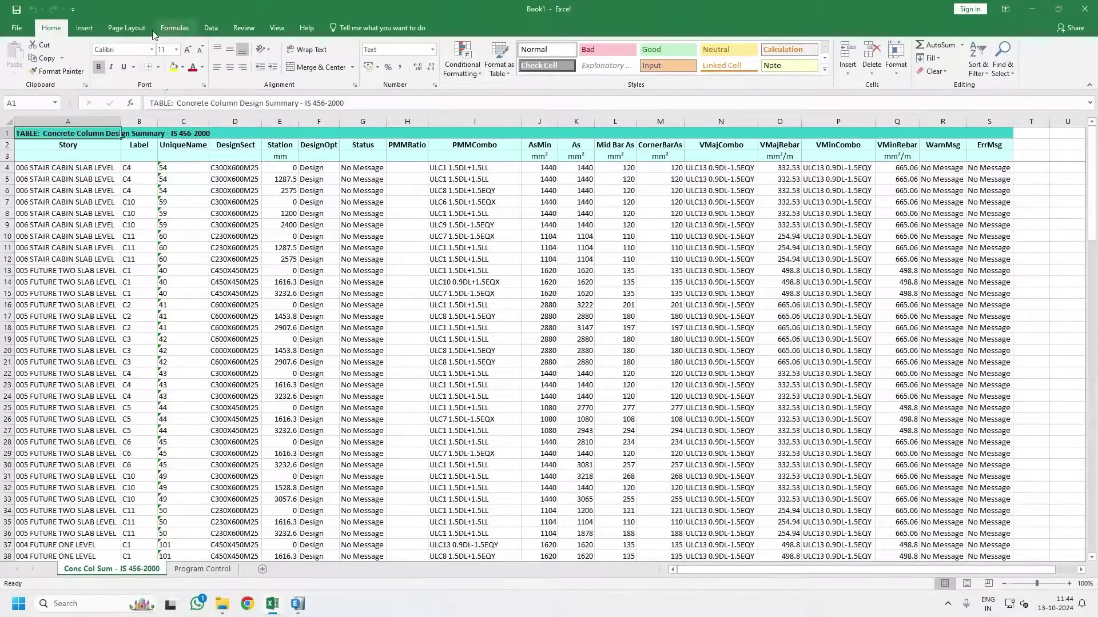
{"action": "left_click", "coordinate": [85, 29]}
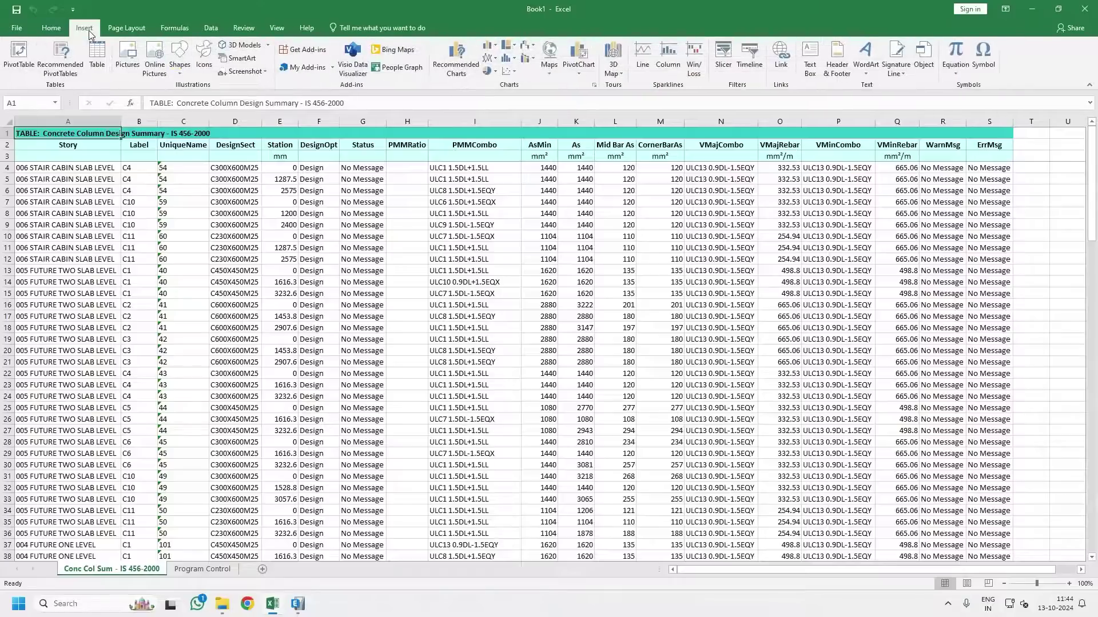
{"action": "left_click", "coordinate": [24, 69]}
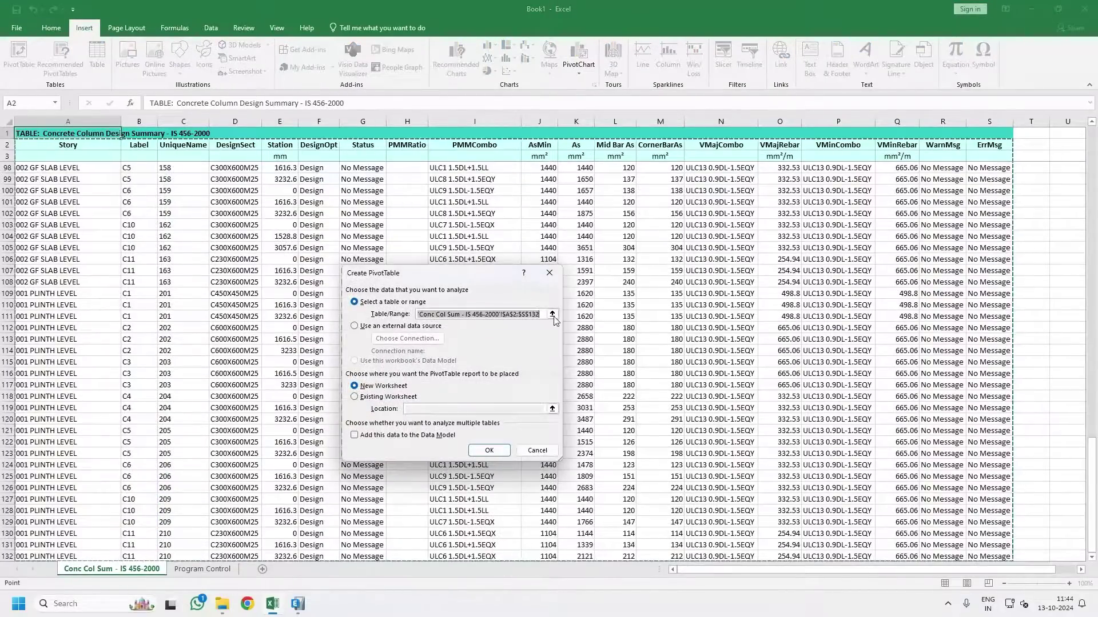
{"action": "left_click", "coordinate": [488, 452]}
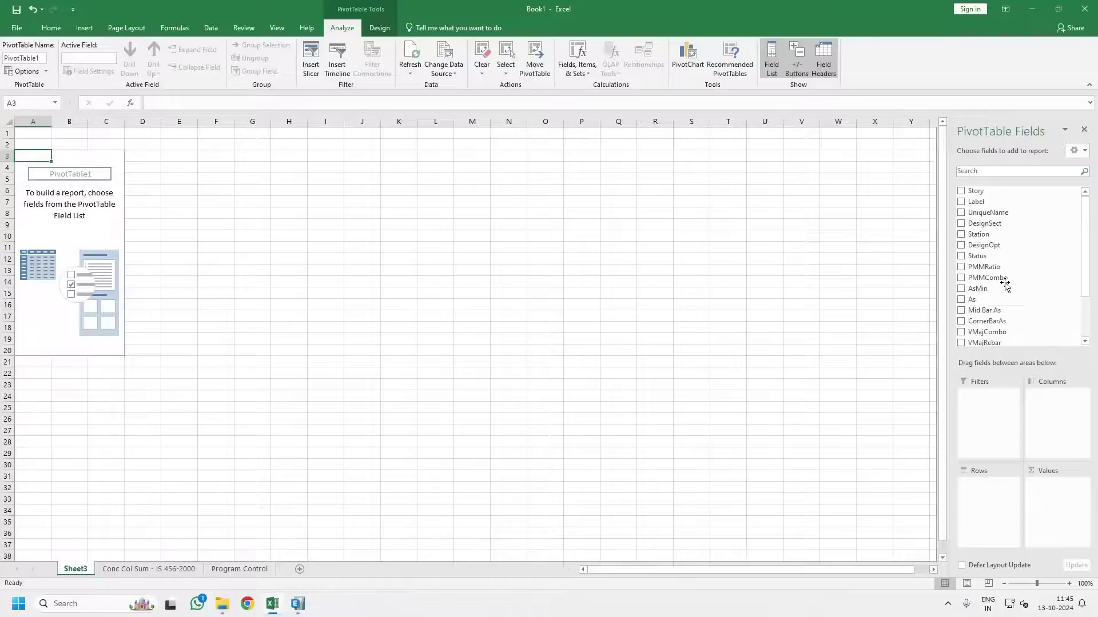
Place Story in Rows, Label in Columns and As in Values of the pivot.
{"action": "left_click_drag", "start_coordinate": [1000, 193], "coordinate": [1001, 493]}
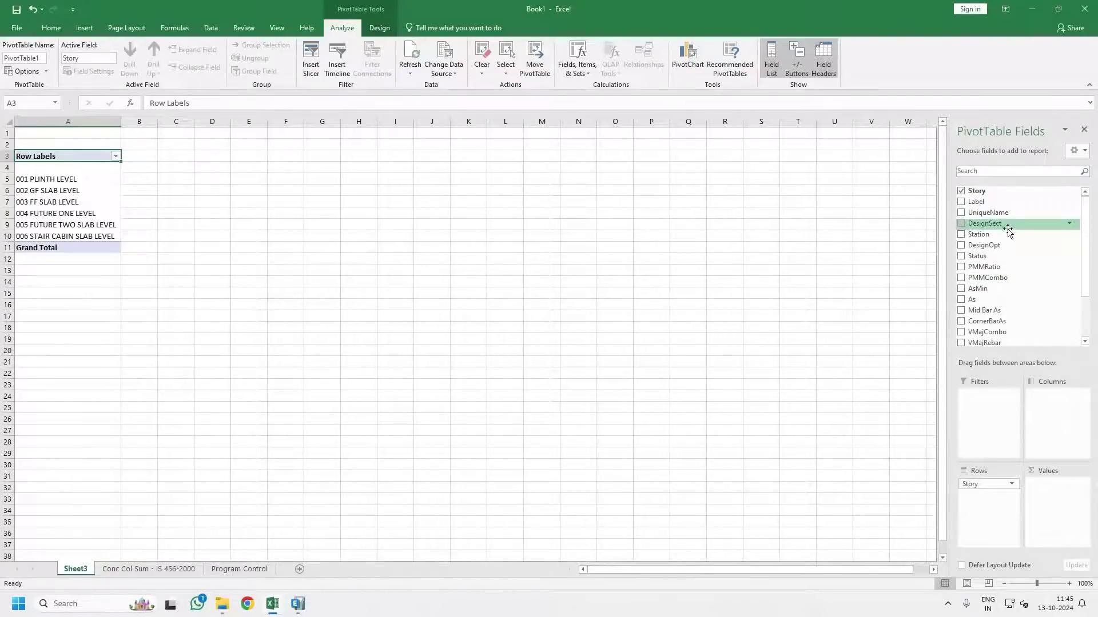
{"action": "left_click_drag", "start_coordinate": [1009, 202], "coordinate": [1042, 400]}
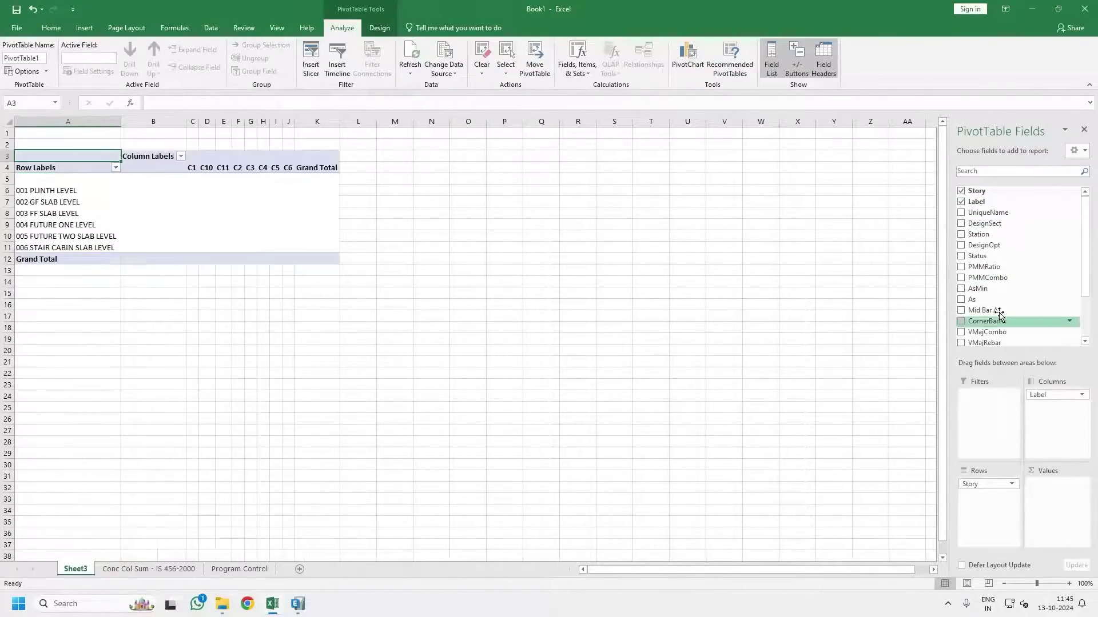
{"action": "left_click_drag", "start_coordinate": [990, 299], "coordinate": [1048, 495]}
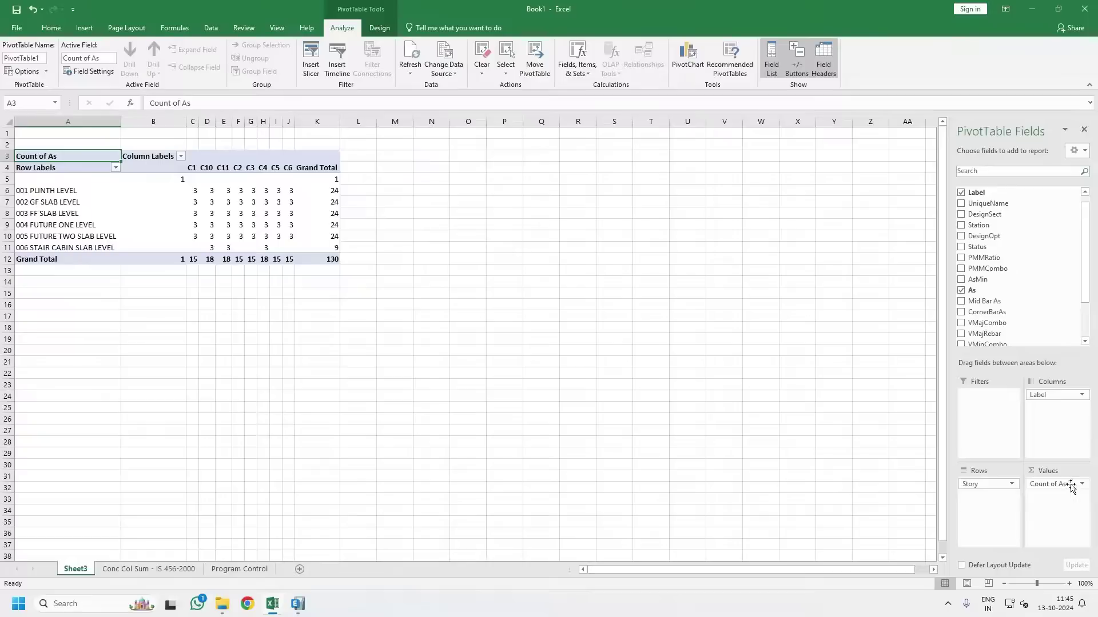
Review the Conc Col Sum - IS 456-2000 source data, then go back to the pivot on Sheet3.
{"action": "left_click", "coordinate": [148, 569]}
{"action": "scroll", "coordinate": [155, 274], "scroll_direction": "up", "scroll_amount": 20}
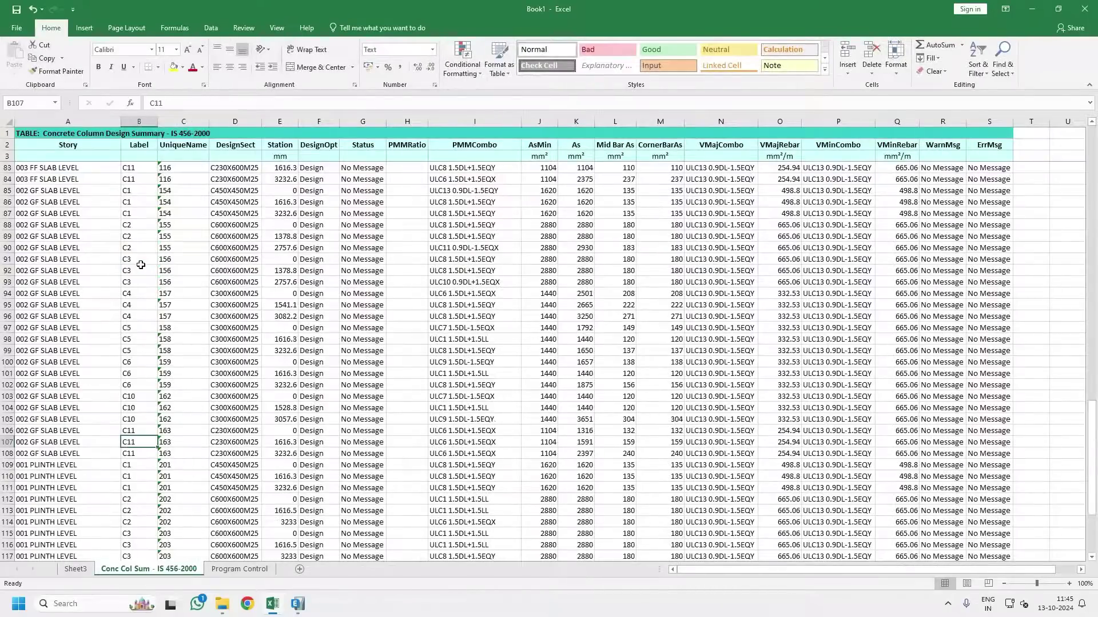
{"action": "scroll", "coordinate": [139, 186], "scroll_direction": "up", "scroll_amount": 8}
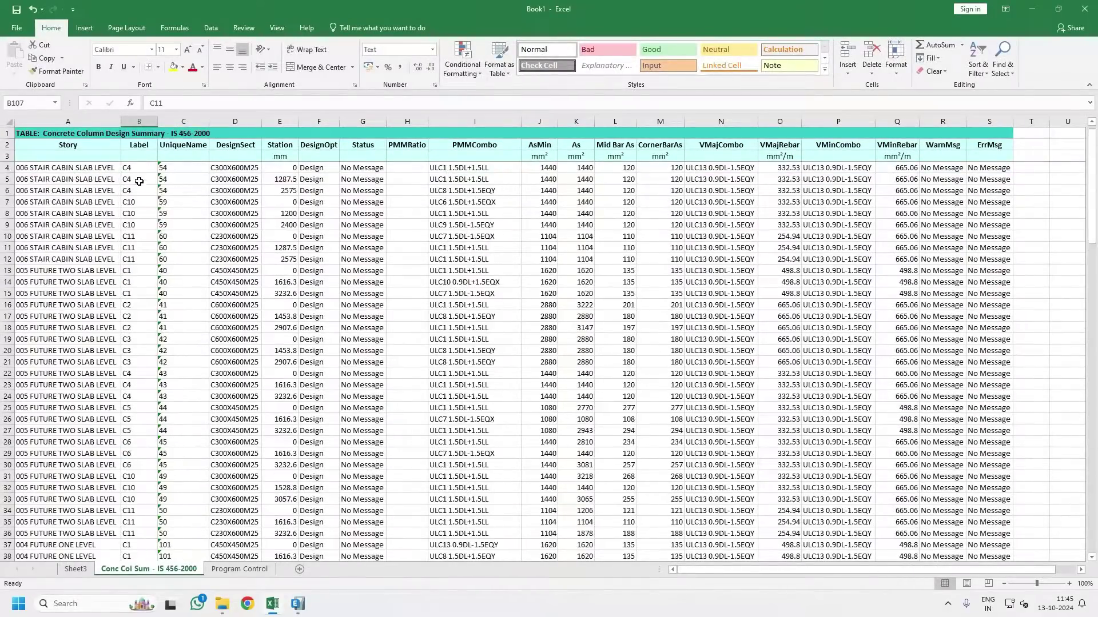
{"action": "left_click_drag", "start_coordinate": [140, 168], "coordinate": [578, 193]}
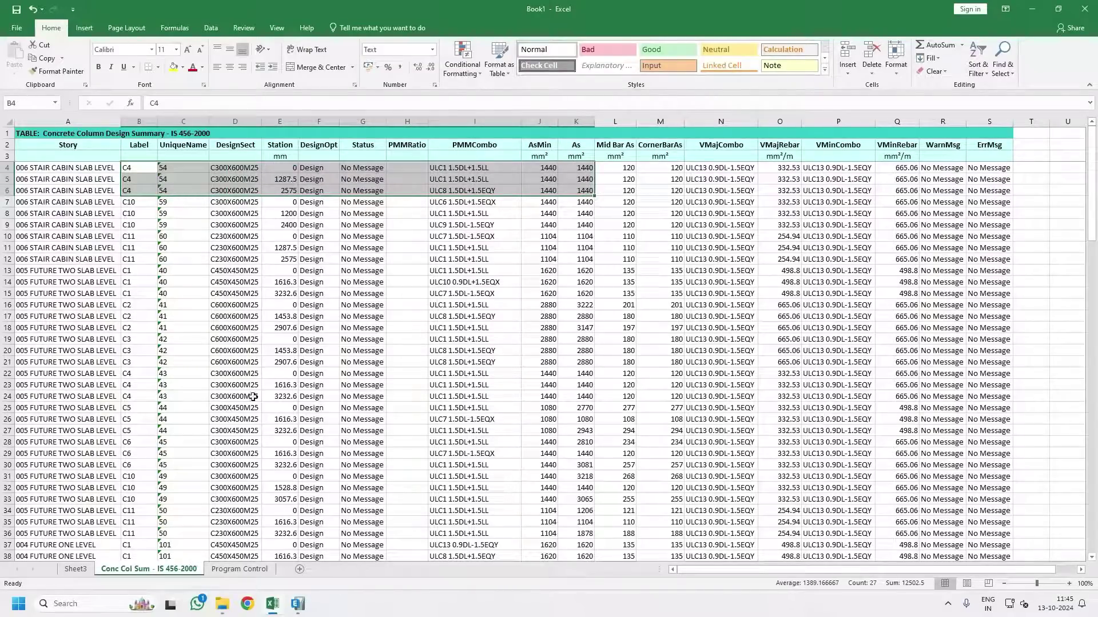
{"action": "left_click", "coordinate": [83, 569]}
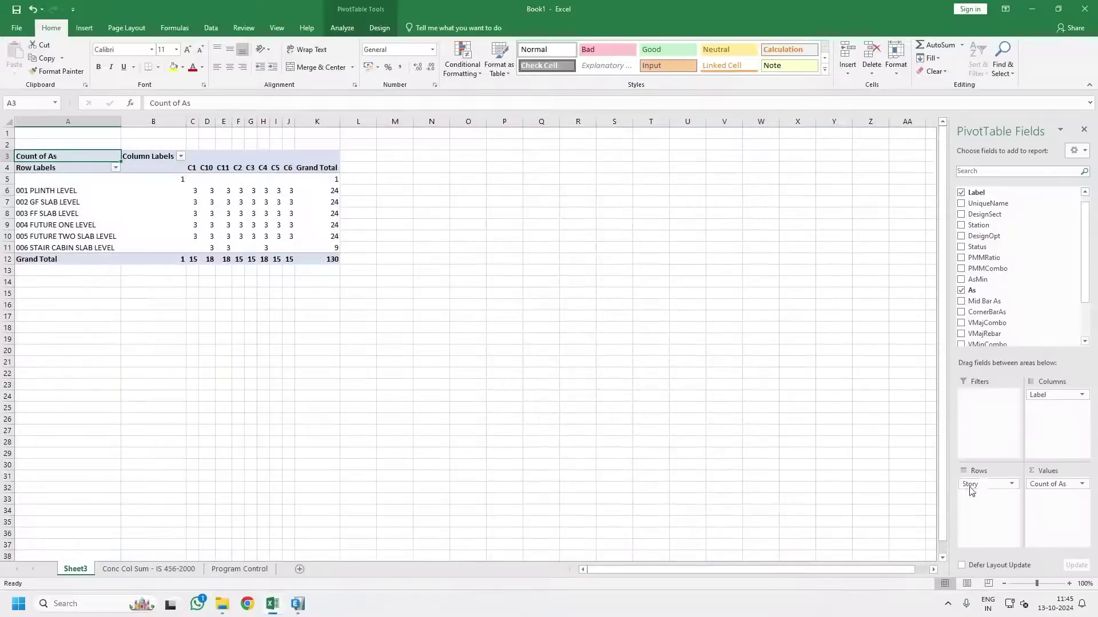
Change the As value field to summarize by Max, making it Max of As.
{"action": "left_click", "coordinate": [1050, 484]}
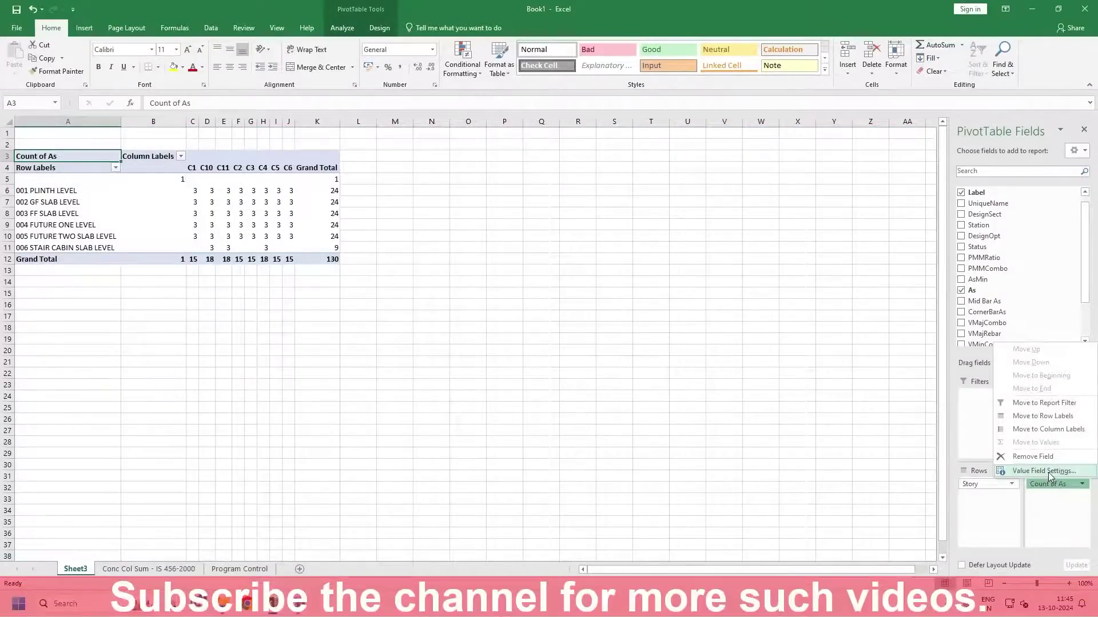
{"action": "left_click", "coordinate": [1046, 471]}
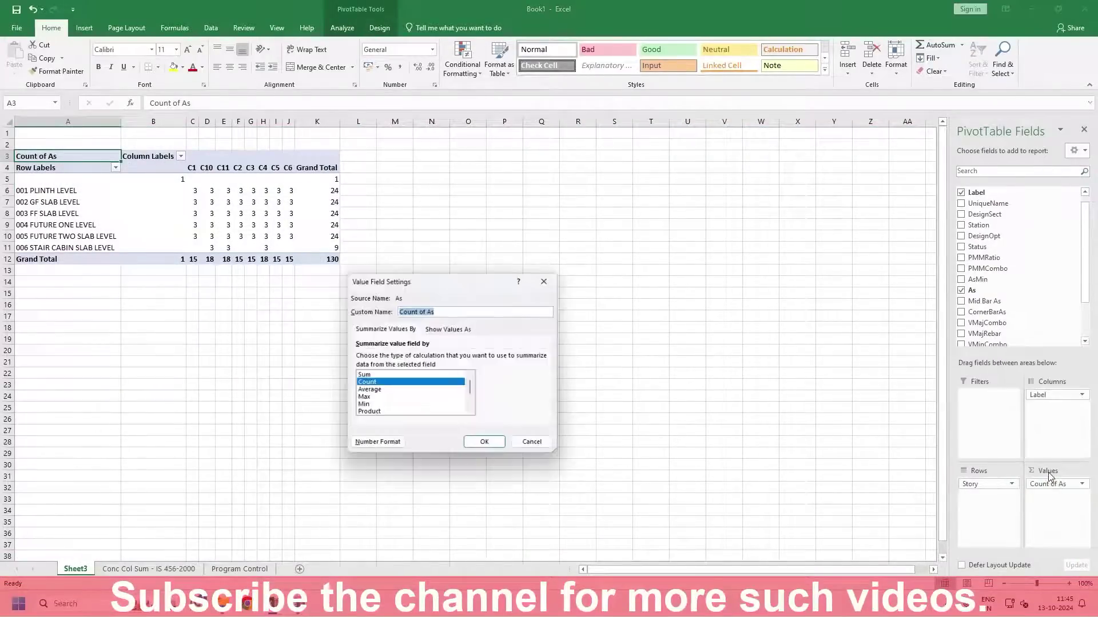
{"action": "left_click", "coordinate": [364, 397]}
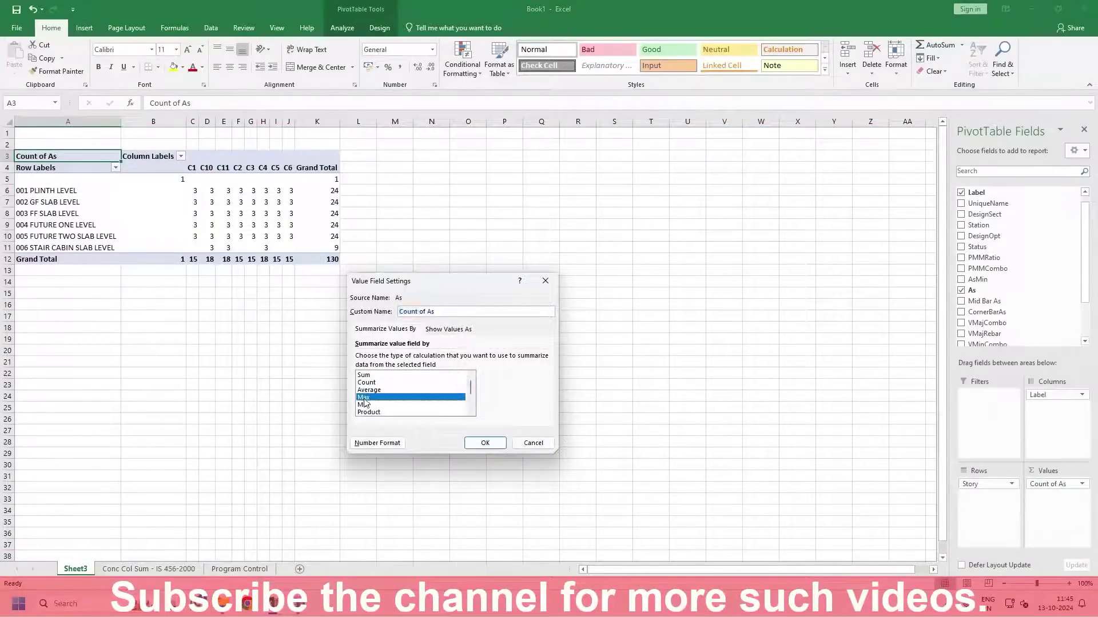
{"action": "left_click", "coordinate": [485, 444]}
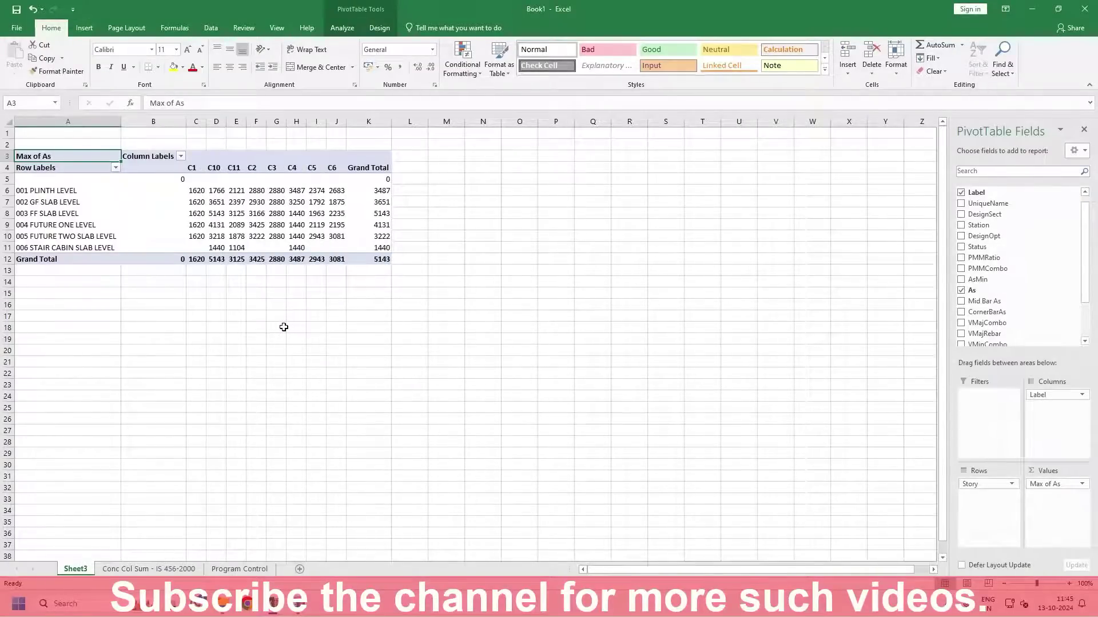
Sort the story rows Z to A and filter out the (blank) story.
{"action": "left_click", "coordinate": [116, 168]}
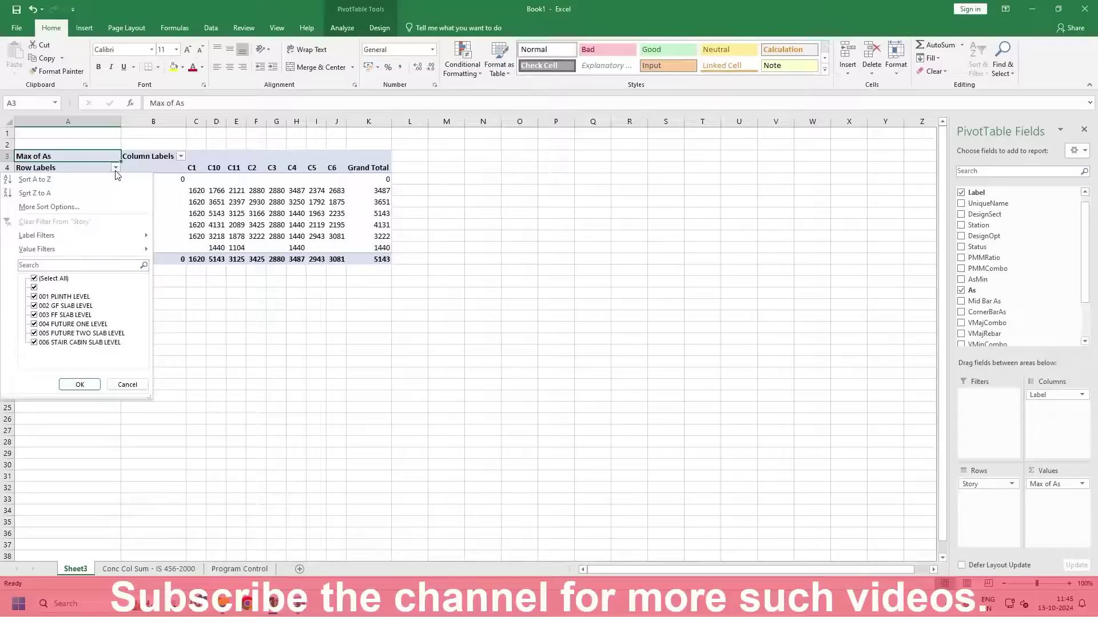
{"action": "left_click", "coordinate": [115, 169]}
{"action": "left_click", "coordinate": [115, 169]}
{"action": "left_click", "coordinate": [59, 195]}
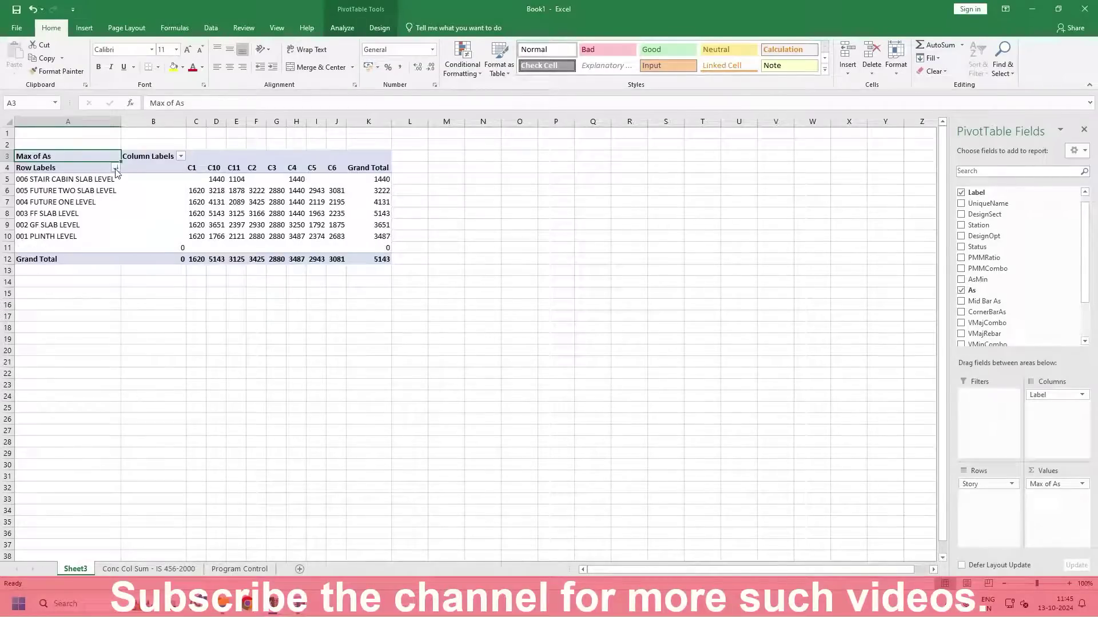
{"action": "left_click", "coordinate": [115, 168]}
{"action": "left_click", "coordinate": [35, 342]}
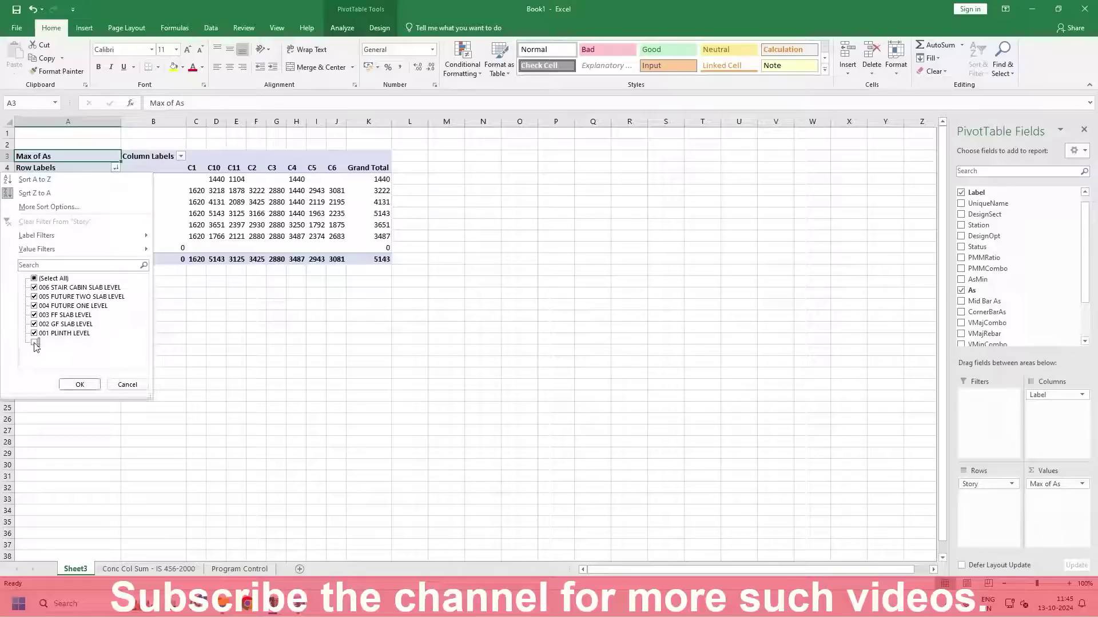
{"action": "left_click", "coordinate": [78, 386]}
{"action": "left_click", "coordinate": [80, 385]}
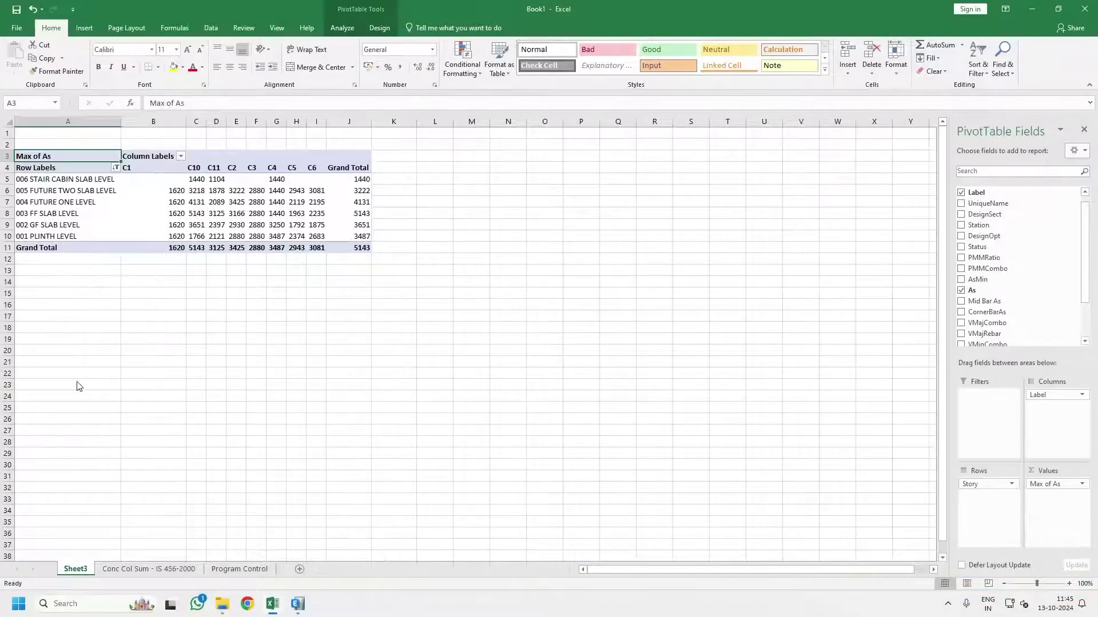
Select and inspect the Max of As values by story for column labels C1 to C6.
{"action": "left_click", "coordinate": [69, 236]}
{"action": "left_click_drag", "start_coordinate": [67, 236], "coordinate": [57, 180]}
{"action": "left_click_drag", "start_coordinate": [165, 234], "coordinate": [167, 190]}
{"action": "left_click_drag", "start_coordinate": [226, 224], "coordinate": [234, 198]}
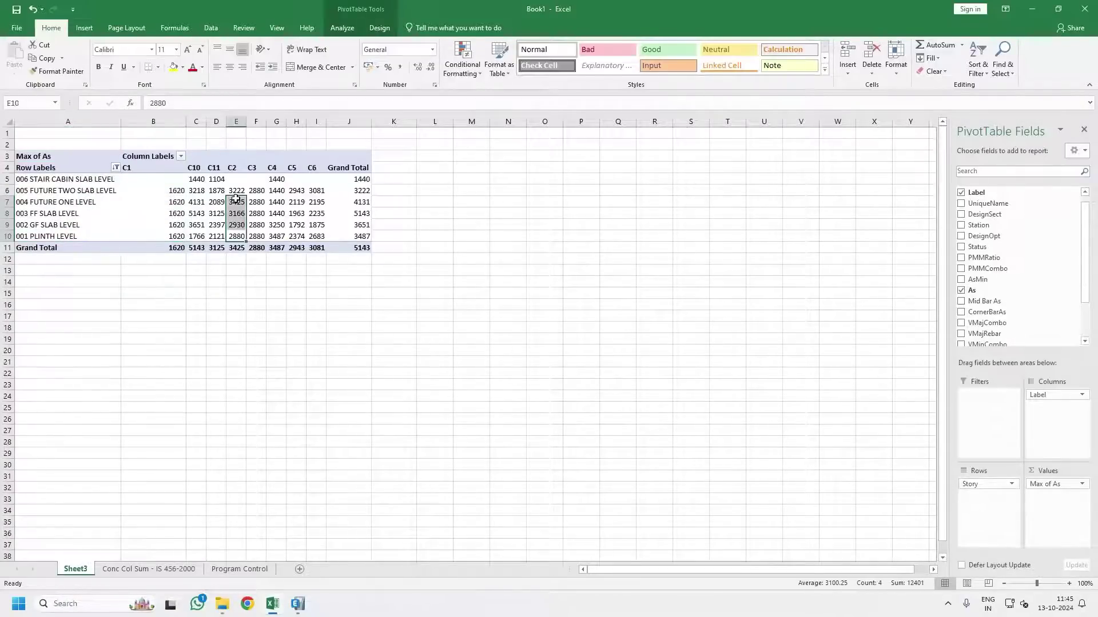
{"action": "left_click", "coordinate": [296, 270]}
{"action": "left_click_drag", "start_coordinate": [173, 179], "coordinate": [365, 237]}
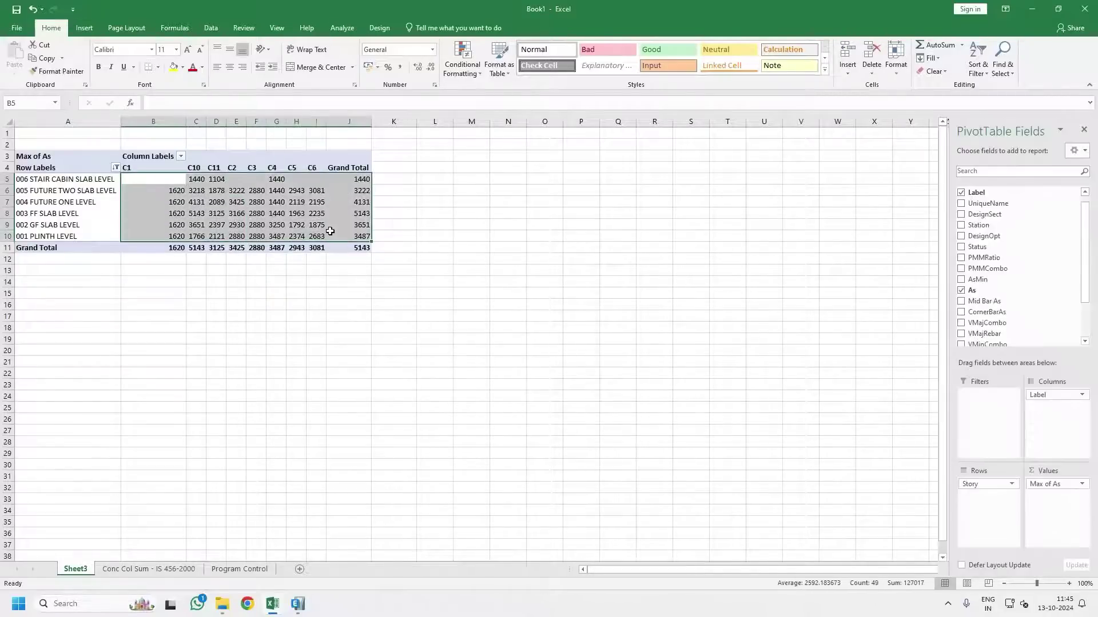
{"action": "left_click", "coordinate": [240, 213]}
{"action": "mouse_move", "coordinate": [241, 213]}
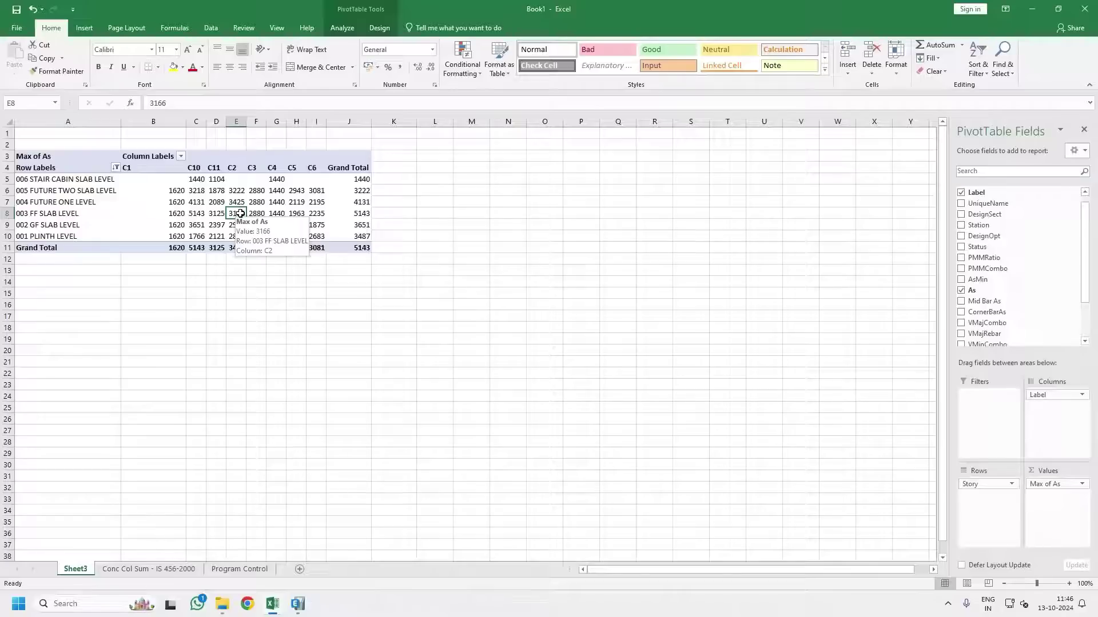
{"action": "left_click_drag", "start_coordinate": [134, 168], "coordinate": [320, 168]}
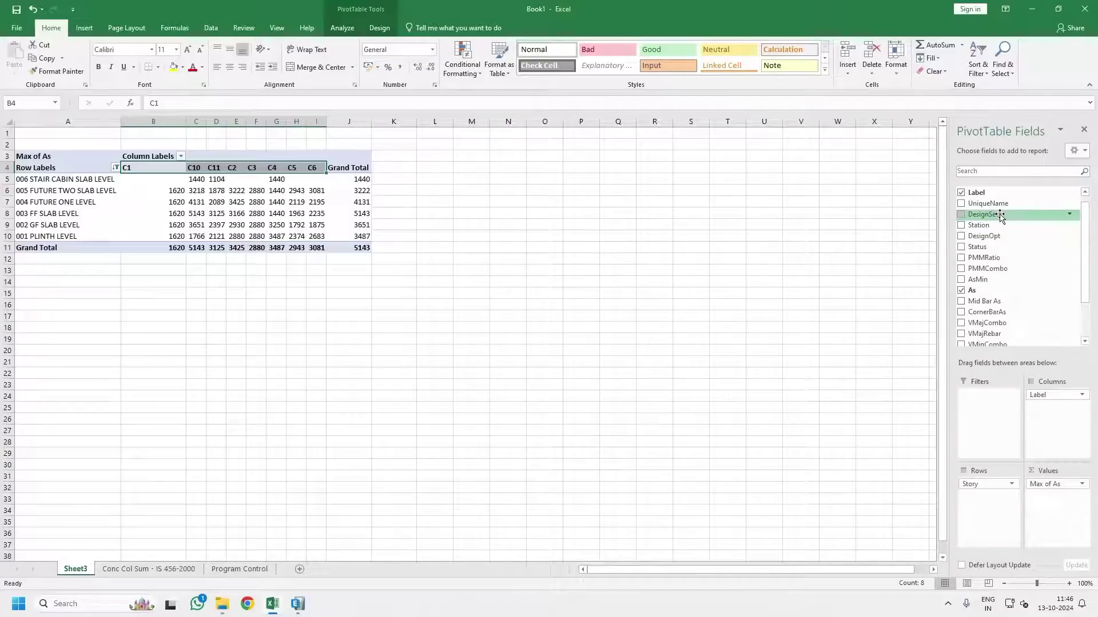
Add the DesignSect field to the pivot layout and check the section shown under C10.
{"action": "left_click_drag", "start_coordinate": [1002, 216], "coordinate": [1049, 419]}
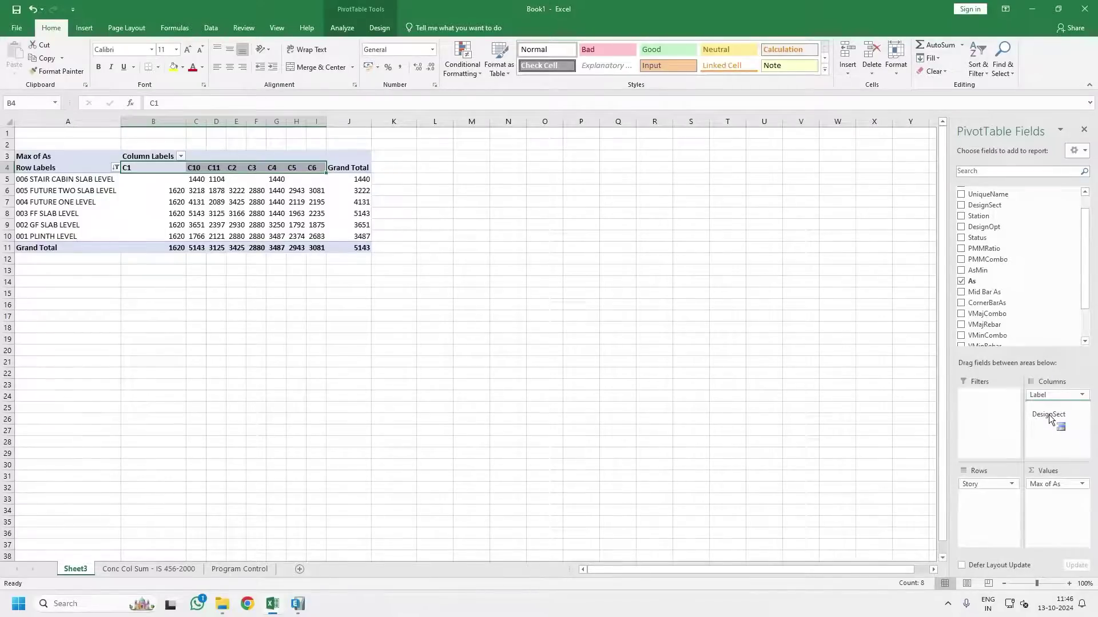
{"action": "left_click_drag", "start_coordinate": [1049, 420], "coordinate": [1049, 420]}
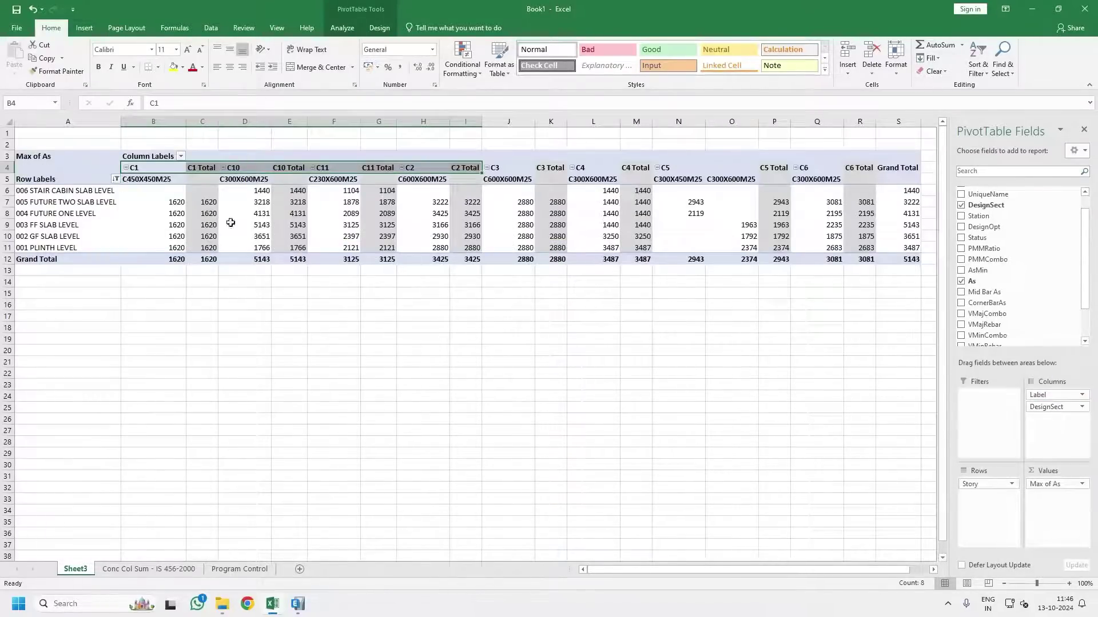
{"action": "mouse_move", "coordinate": [687, 191]}
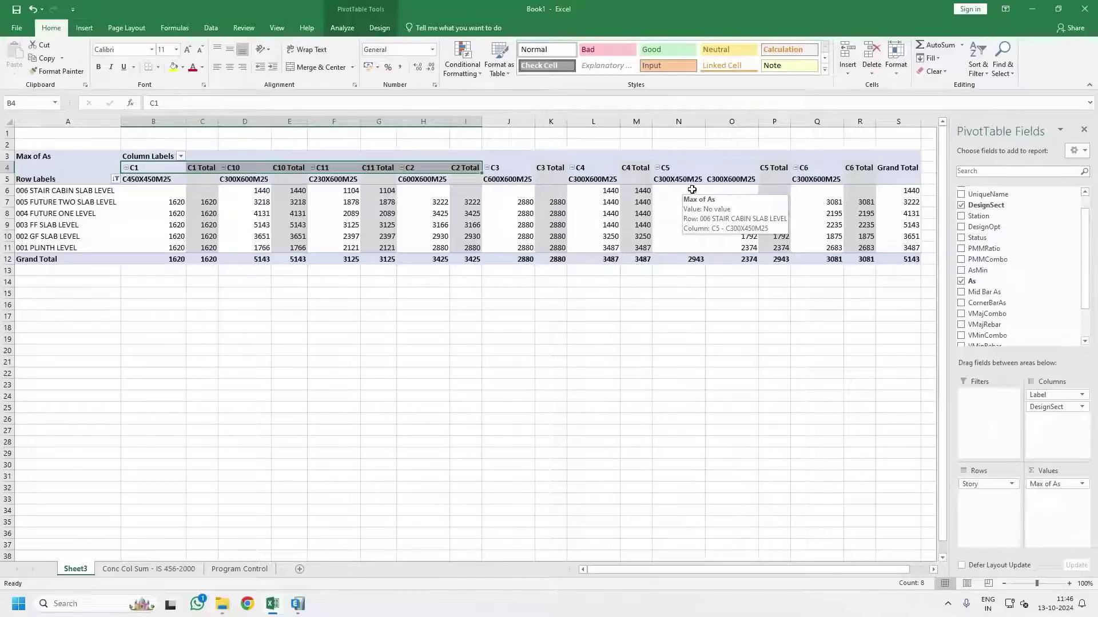
{"action": "mouse_move", "coordinate": [643, 215]}
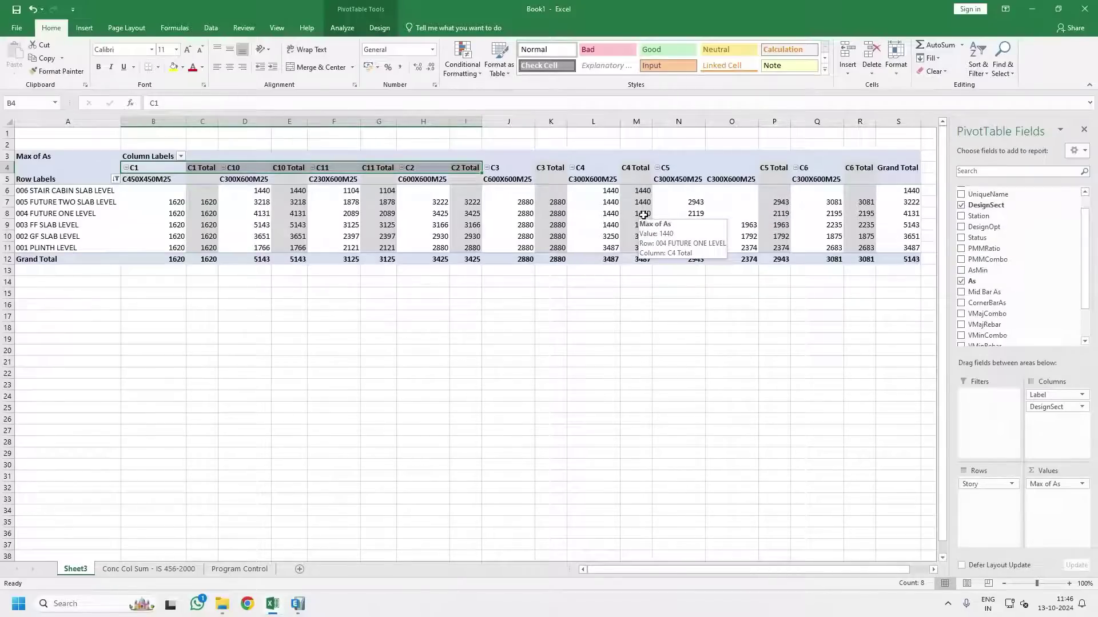
{"action": "left_click", "coordinate": [252, 179]}
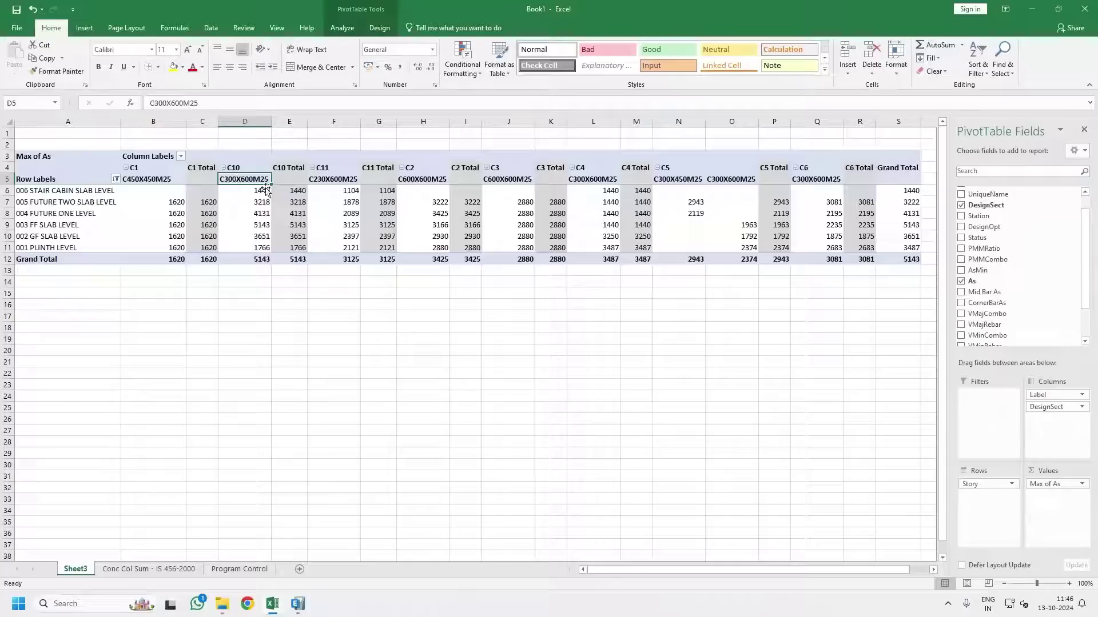
{"action": "mouse_move", "coordinate": [326, 200]}
Move DesignSect to Filters and filter the pivot to section C300X600M25.
{"action": "left_click_drag", "start_coordinate": [985, 205], "coordinate": [999, 409]}
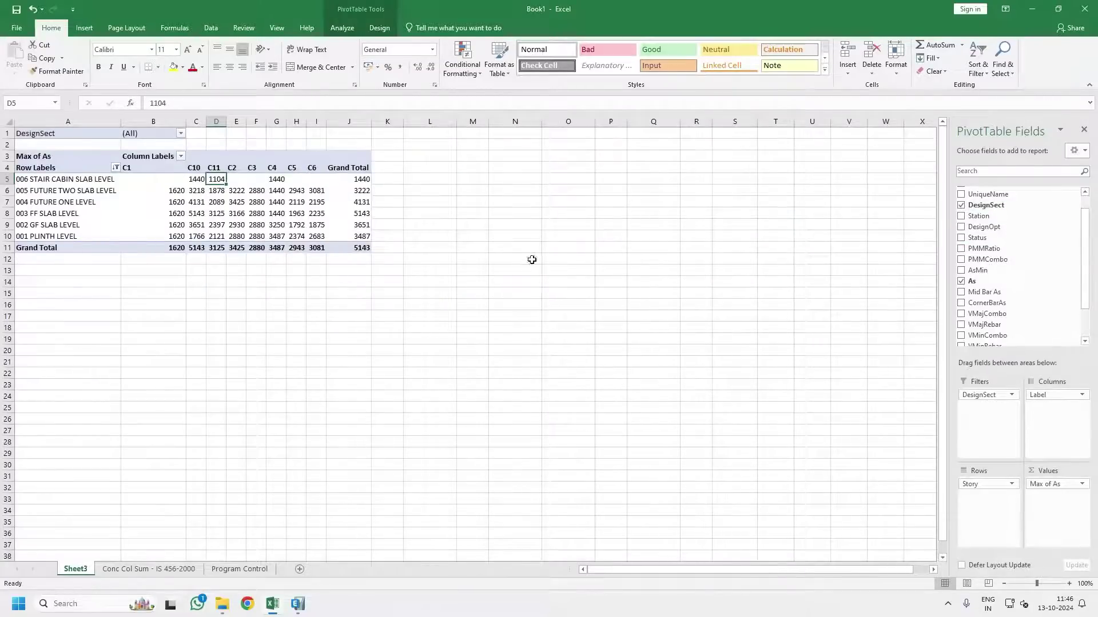
{"action": "left_click", "coordinate": [181, 135]}
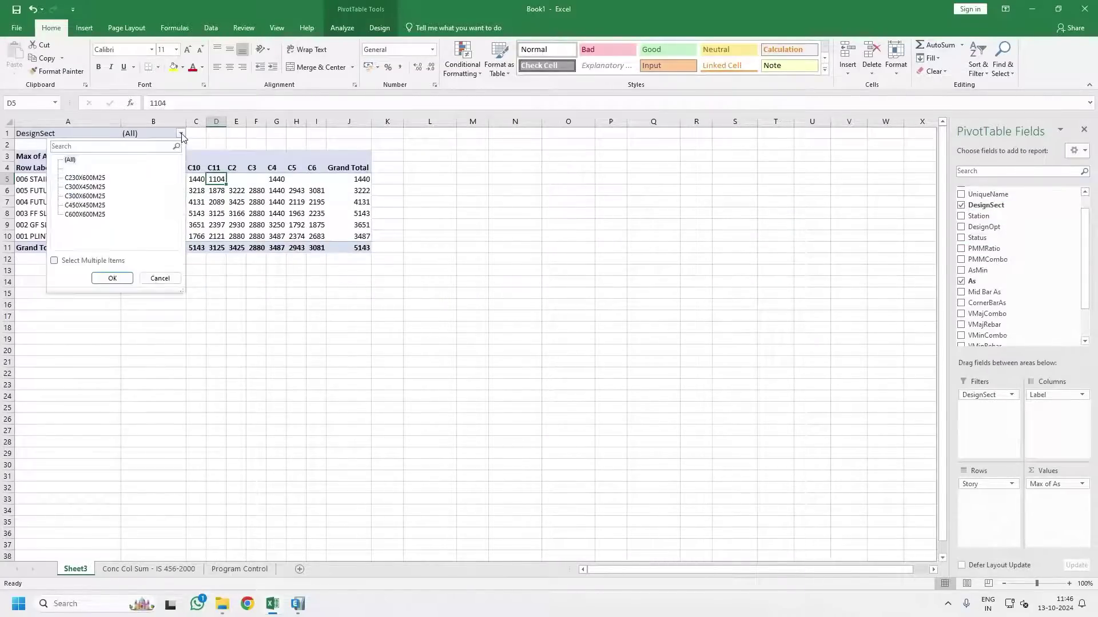
{"action": "left_click", "coordinate": [89, 179]}
{"action": "left_click", "coordinate": [112, 278]}
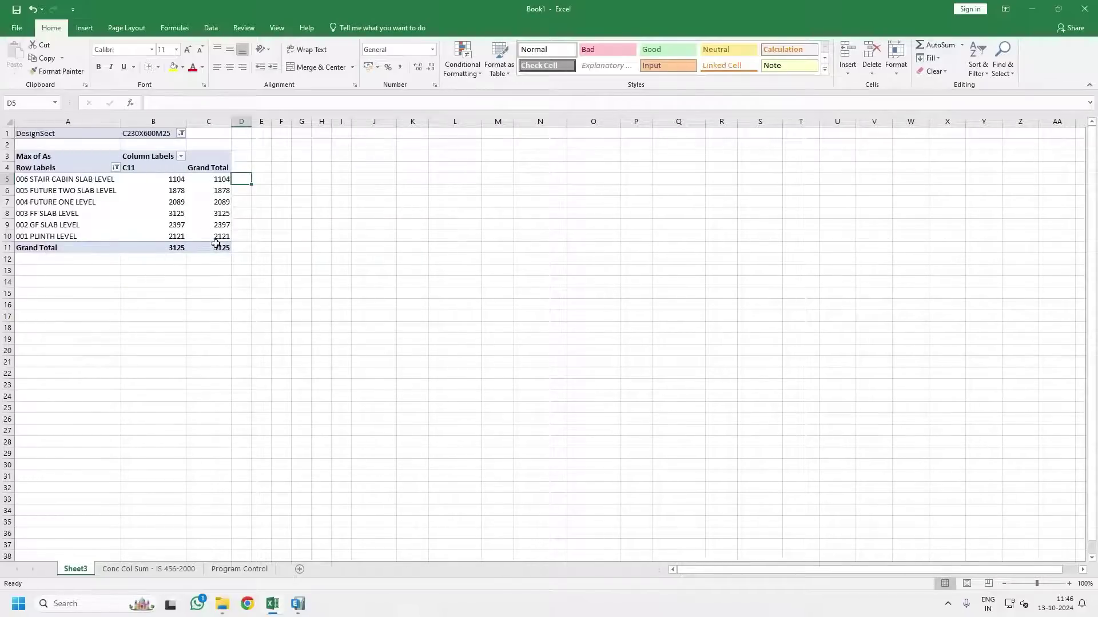
{"action": "left_click", "coordinate": [182, 133]}
{"action": "left_click", "coordinate": [92, 196]}
{"action": "left_click", "coordinate": [112, 278]}
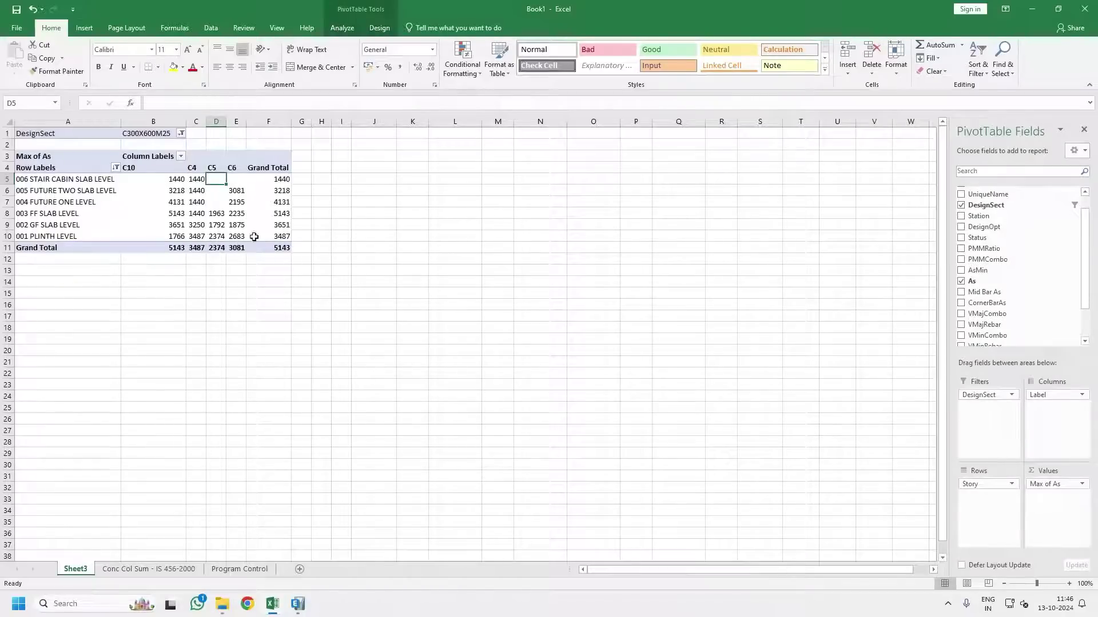
Select the C10, C4, C5 and C6 labels, then return to the ETABS column design summary.
{"action": "mouse_move", "coordinate": [184, 176]}
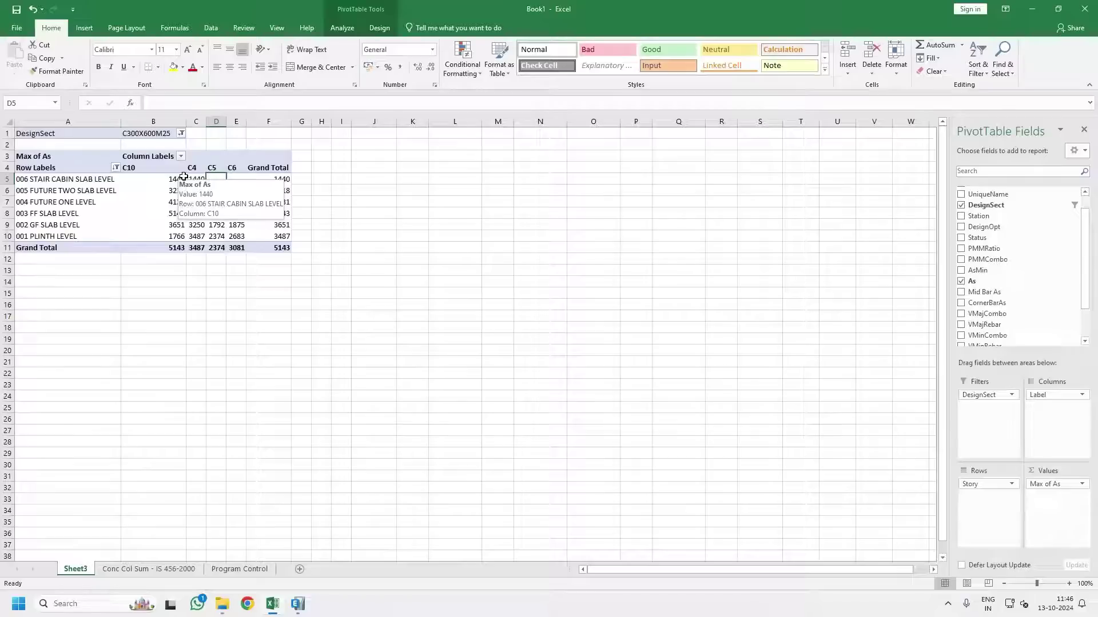
{"action": "left_click_drag", "start_coordinate": [155, 170], "coordinate": [233, 170]}
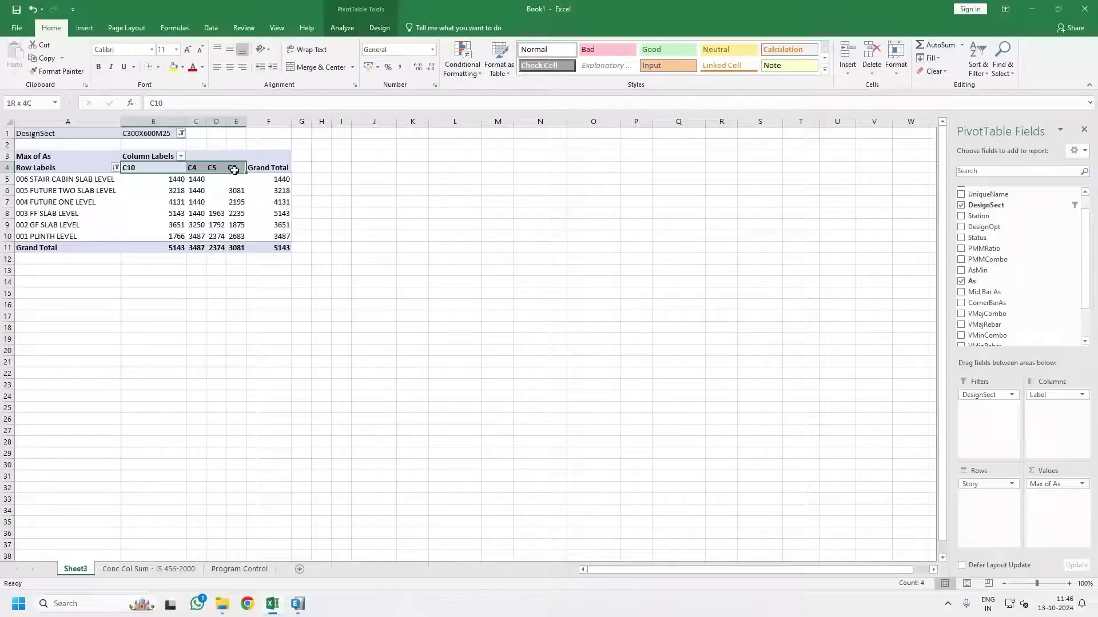
{"action": "left_click", "coordinate": [297, 604]}
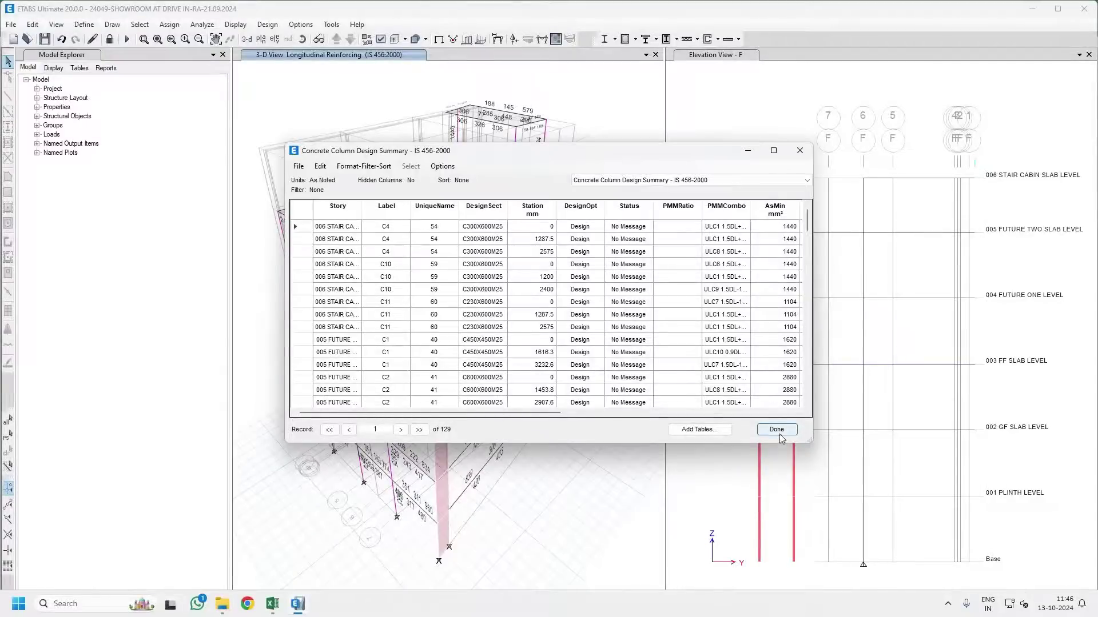
Close the column design table and show the 003 FF SLAB LEVEL plan view.
{"action": "left_click", "coordinate": [776, 429]}
{"action": "left_click", "coordinate": [261, 39]}
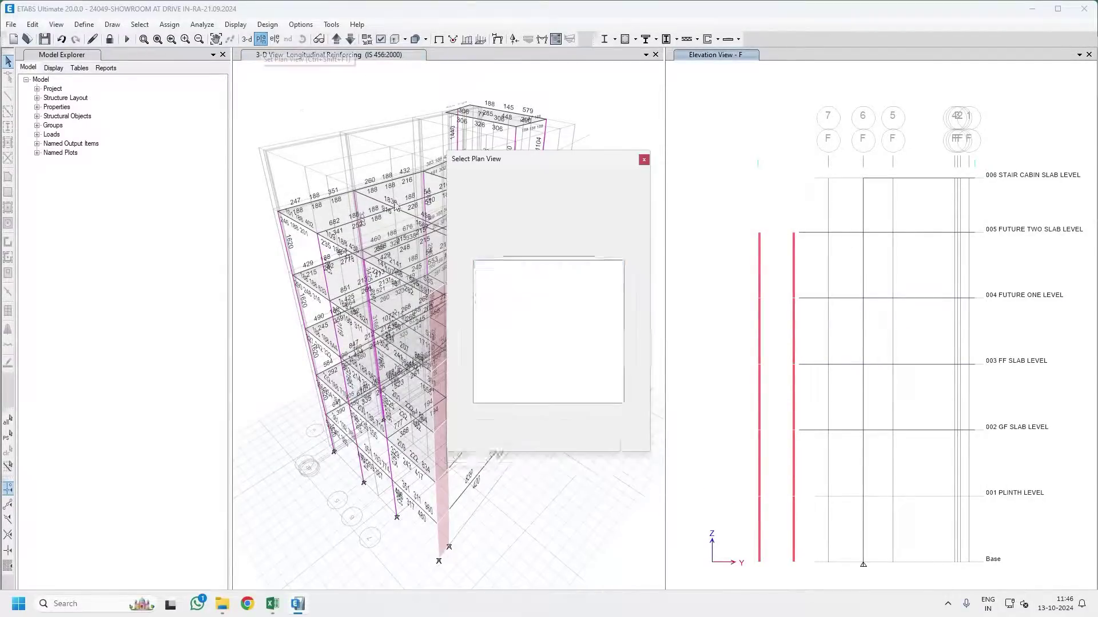
{"action": "left_click", "coordinate": [509, 280]}
{"action": "left_click", "coordinate": [509, 287]}
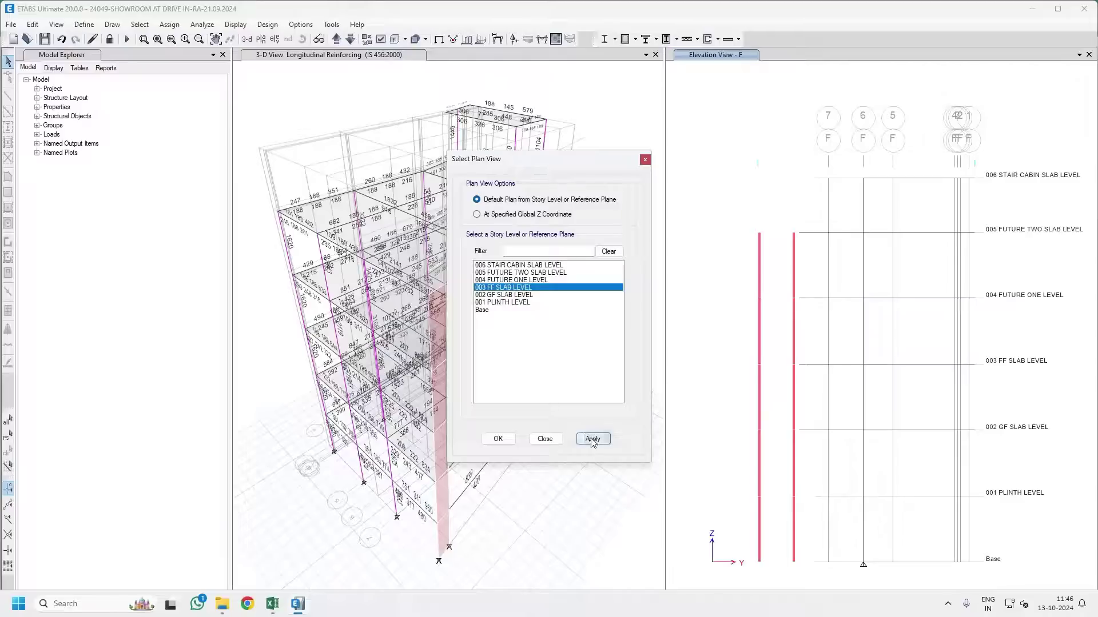
{"action": "left_click", "coordinate": [592, 439]}
{"action": "left_click", "coordinate": [498, 439]}
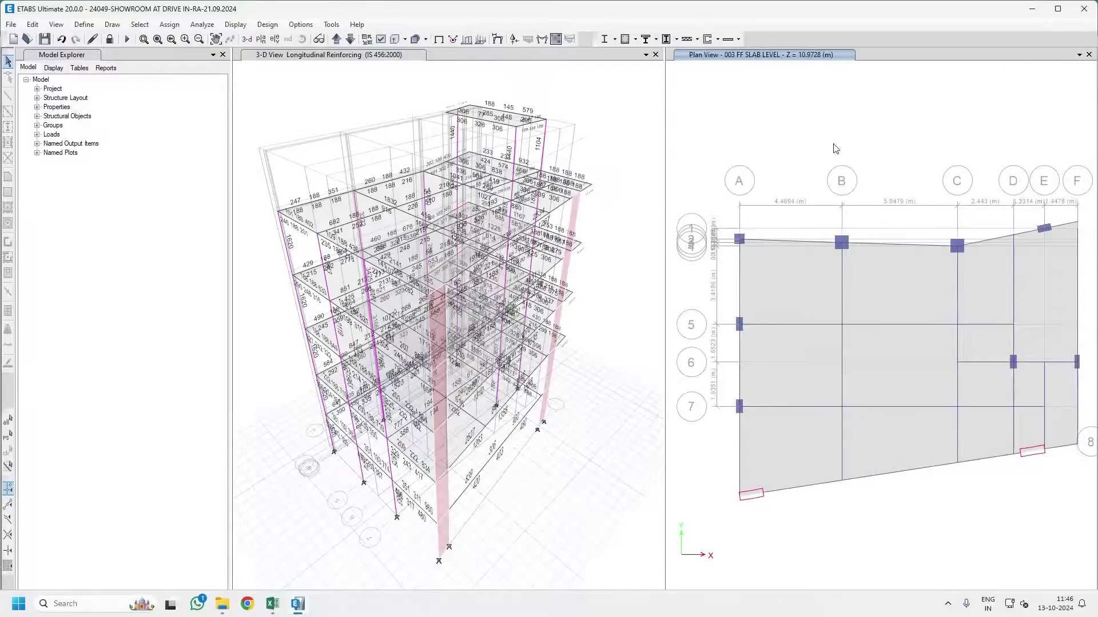
Turn on Frame Assignments labels and window-select the two corner wall piers.
{"action": "left_click", "coordinate": [381, 40]}
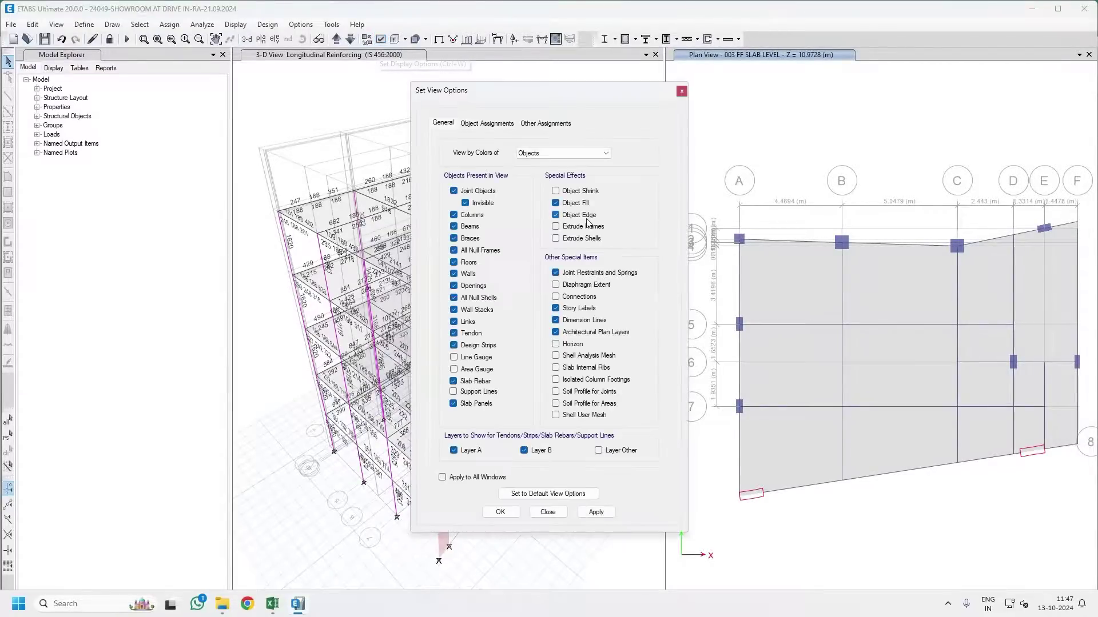
{"action": "left_click", "coordinate": [487, 124]}
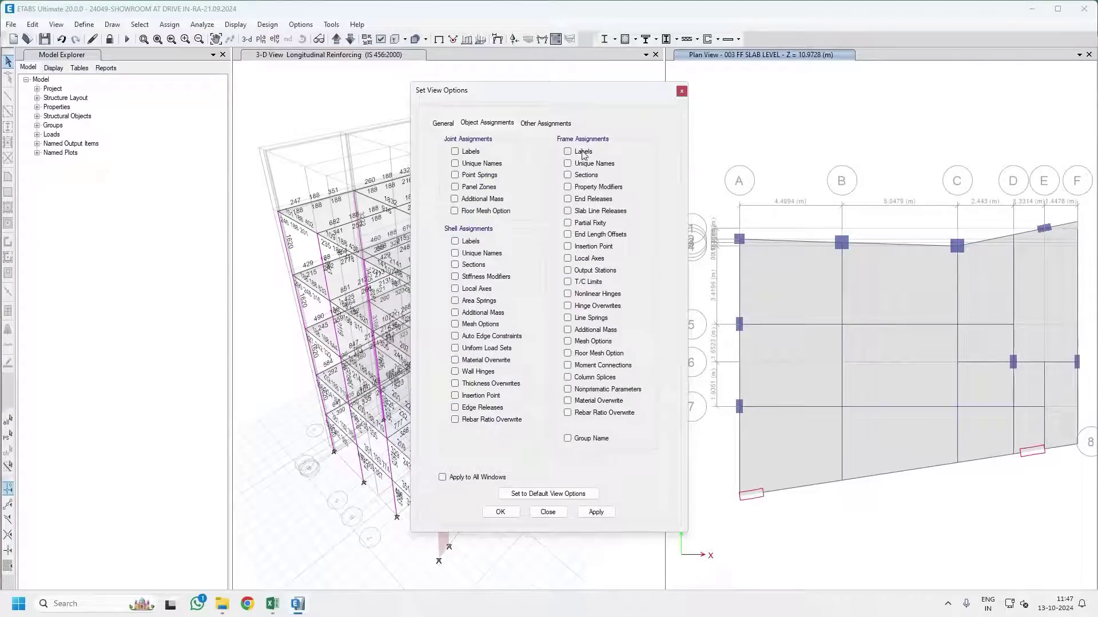
{"action": "left_click", "coordinate": [596, 512]}
{"action": "left_click", "coordinate": [500, 512]}
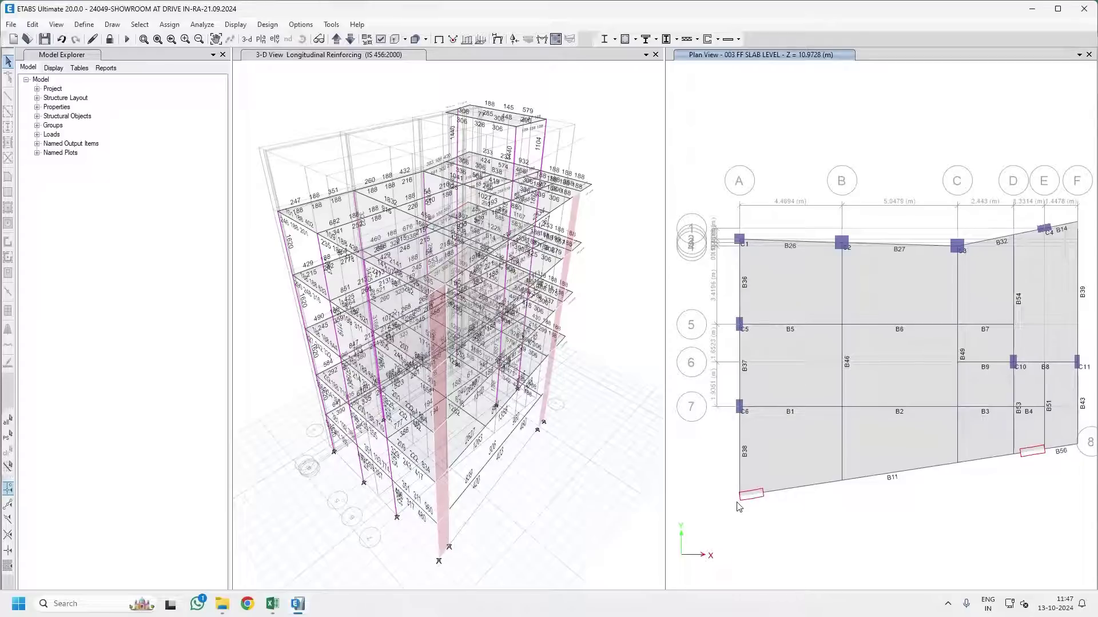
{"action": "left_click_drag", "start_coordinate": [723, 481], "coordinate": [800, 513]}
{"action": "left_click_drag", "start_coordinate": [1007, 473], "coordinate": [1061, 430]}
Run the shear wall design.
{"action": "left_click", "coordinate": [235, 24]}
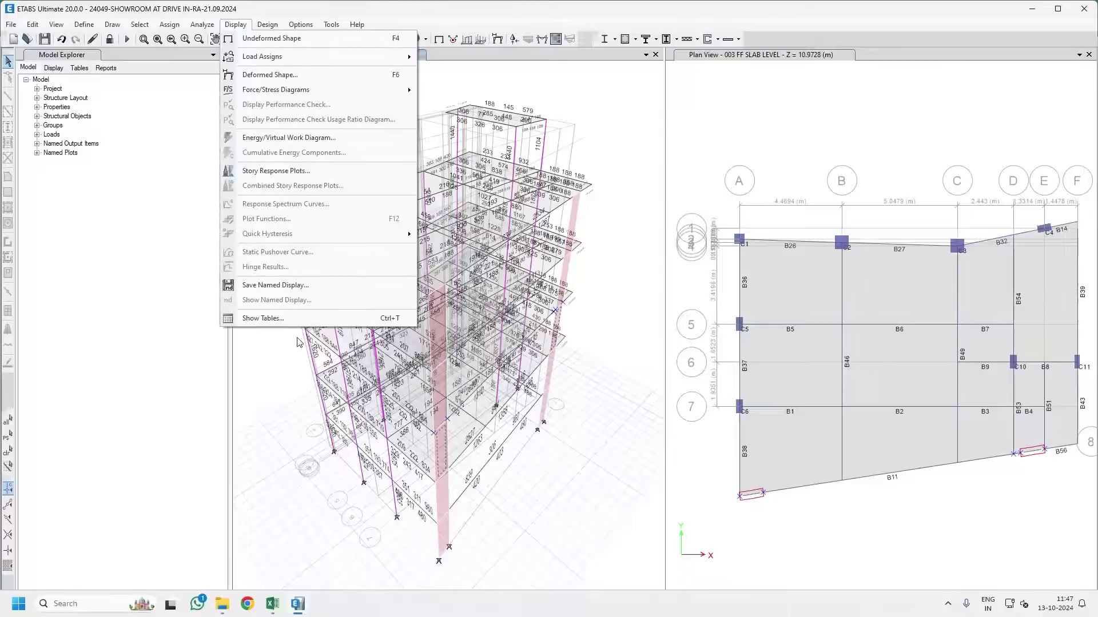
{"action": "left_click", "coordinate": [263, 318]}
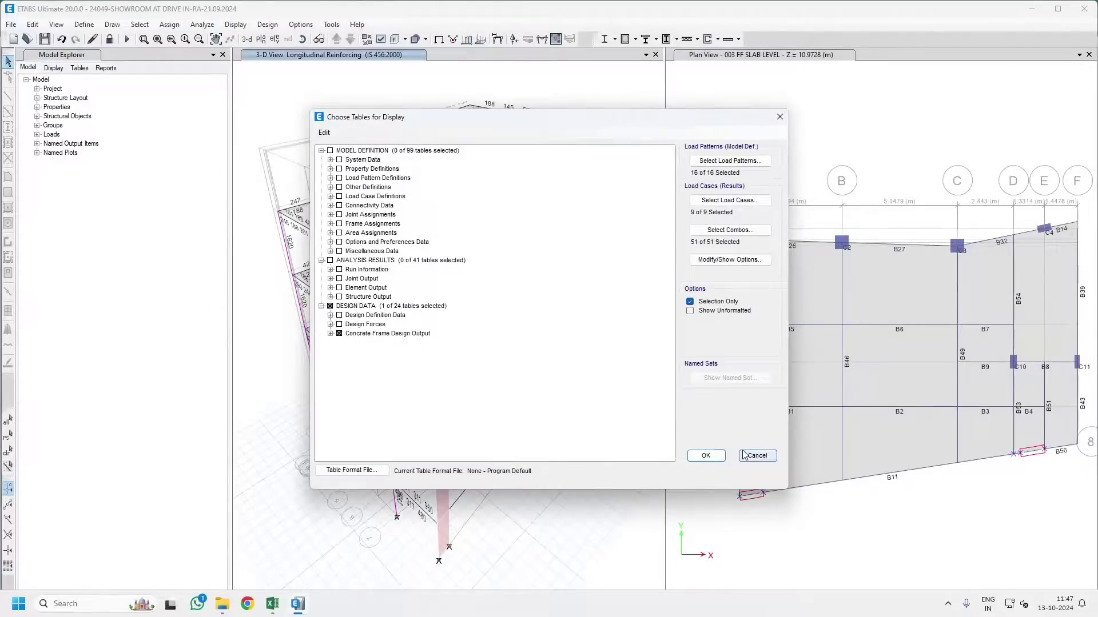
{"action": "left_click", "coordinate": [744, 455]}
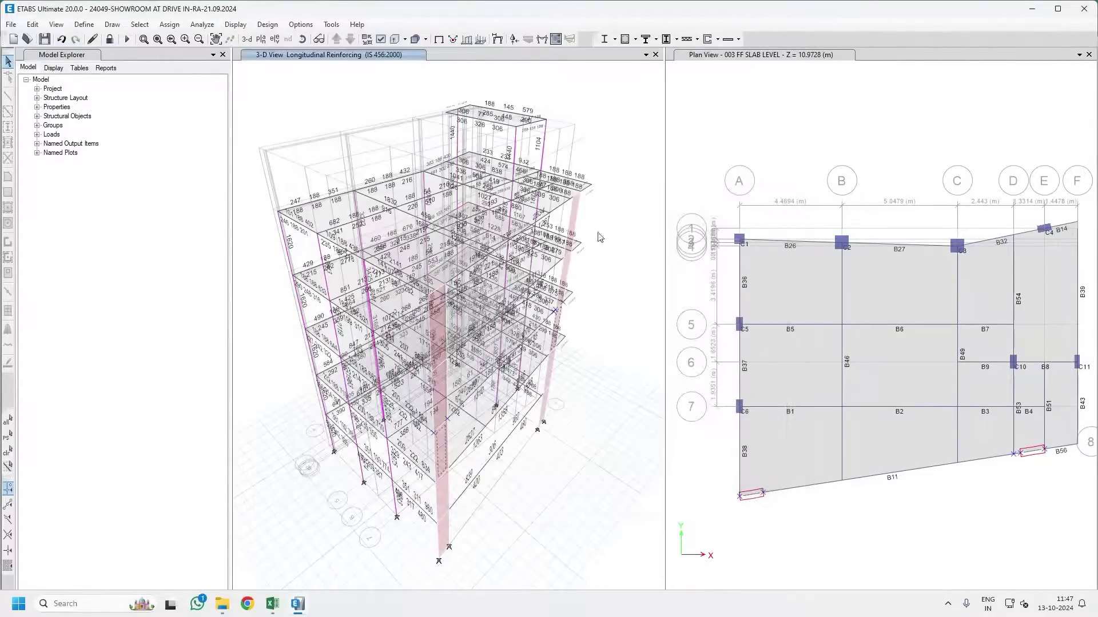
{"action": "left_click", "coordinate": [707, 41]}
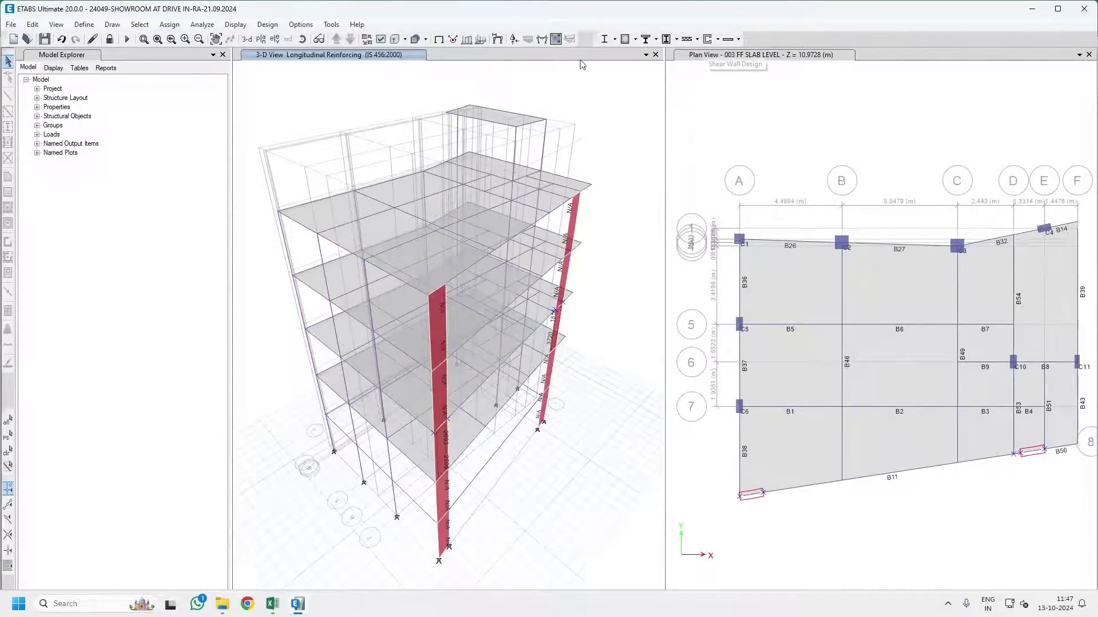
Display only the Shear Wall Pier Design Summary table, excluding Concrete Frame Design Output.
{"action": "left_click", "coordinate": [235, 24]}
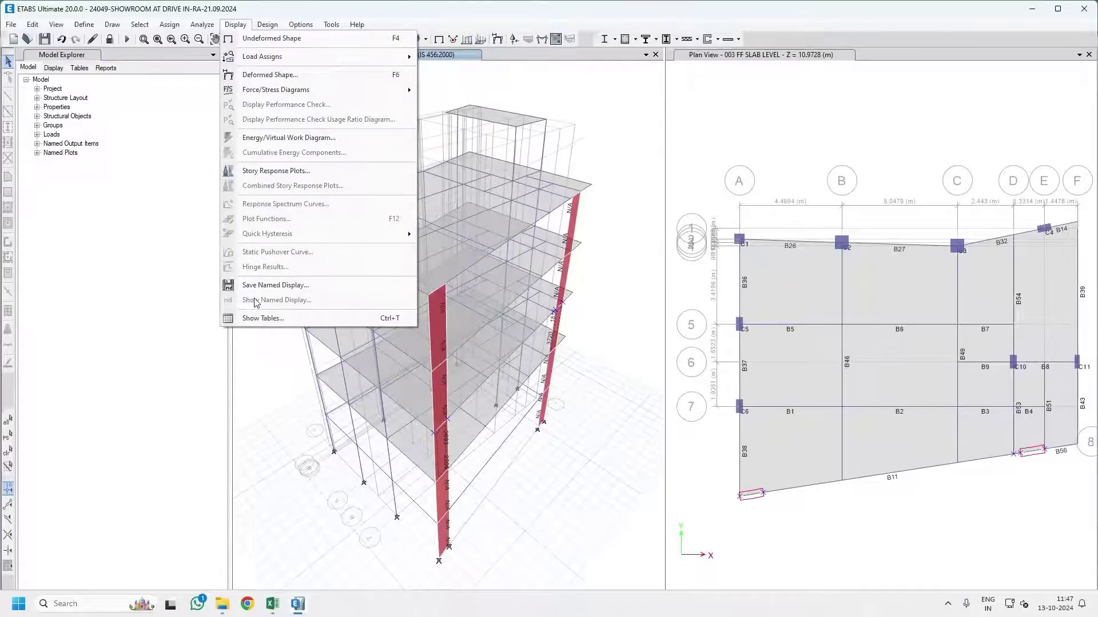
{"action": "left_click", "coordinate": [263, 319]}
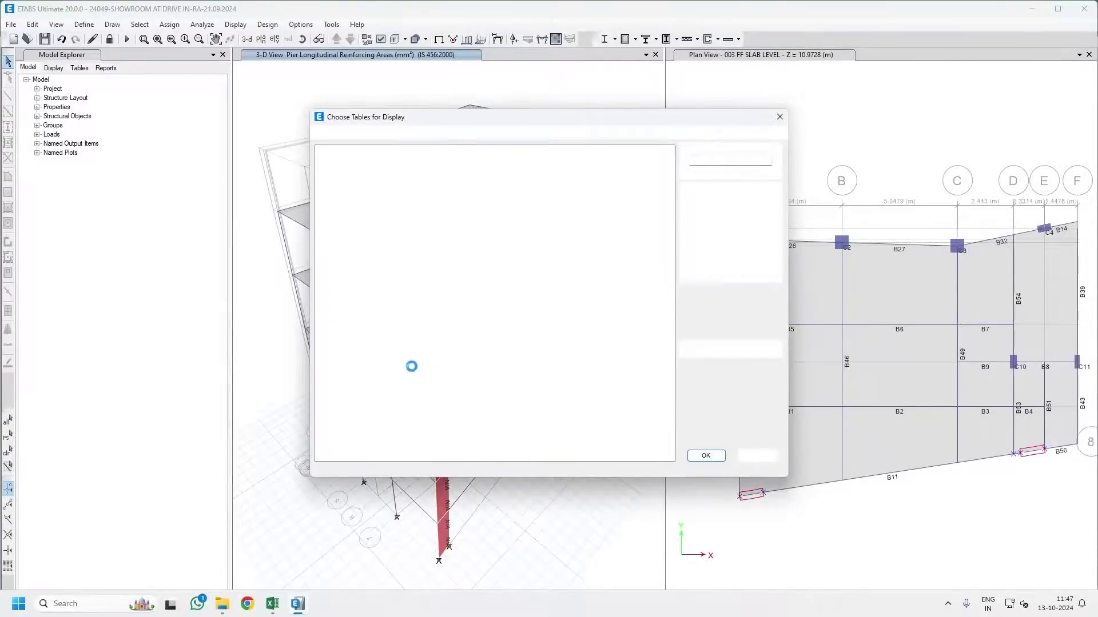
{"action": "left_click", "coordinate": [330, 343]}
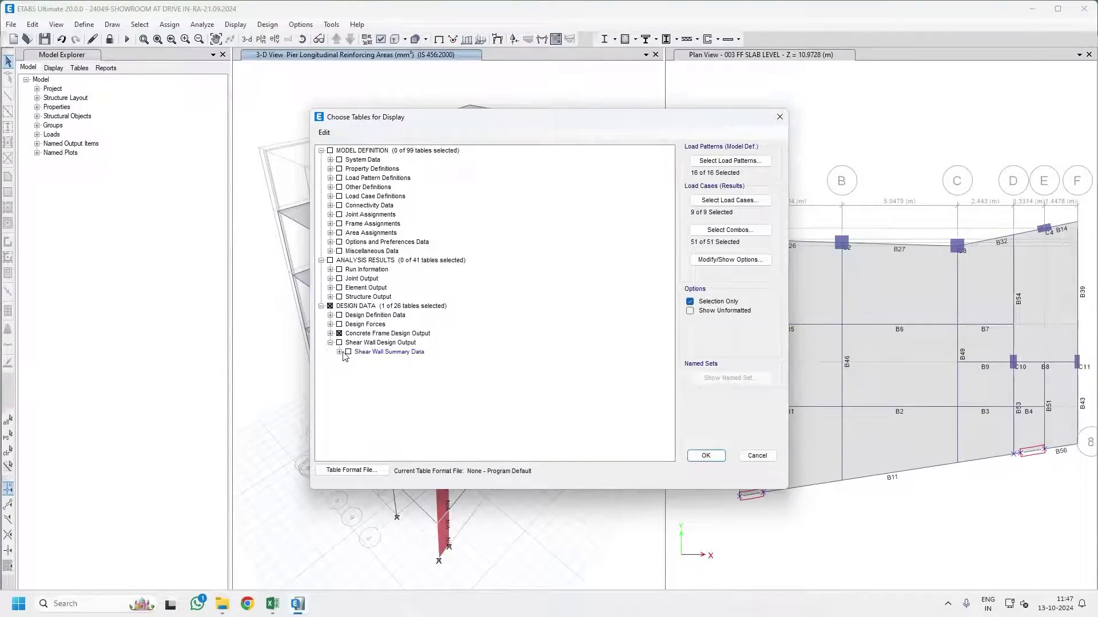
{"action": "left_click", "coordinate": [340, 353]}
{"action": "left_click", "coordinate": [358, 361]}
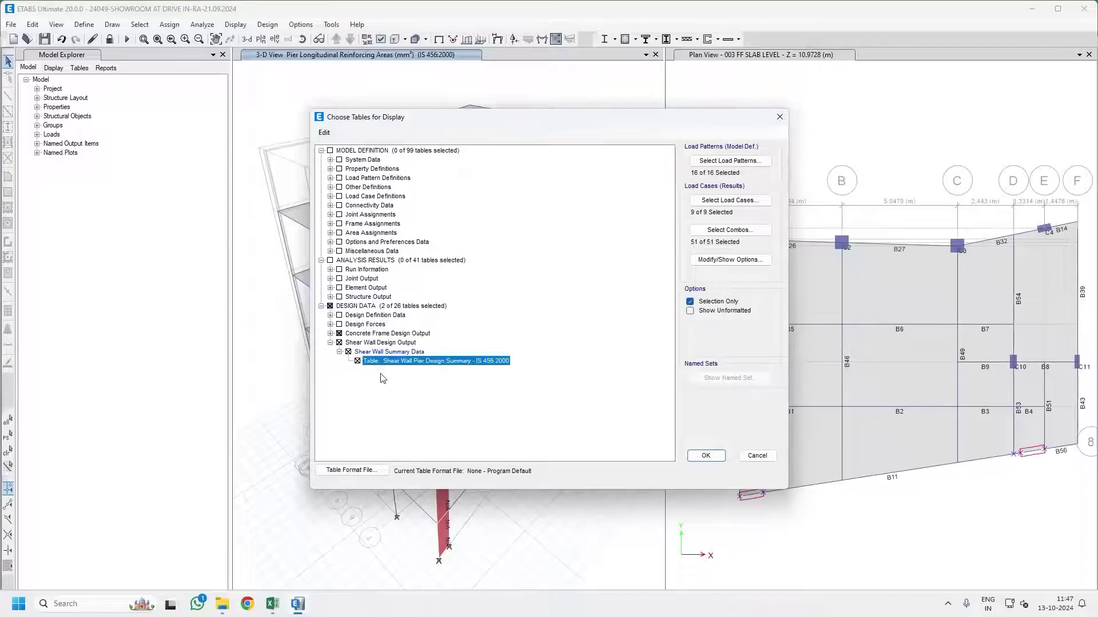
{"action": "left_click", "coordinate": [339, 334]}
{"action": "left_click", "coordinate": [339, 334]}
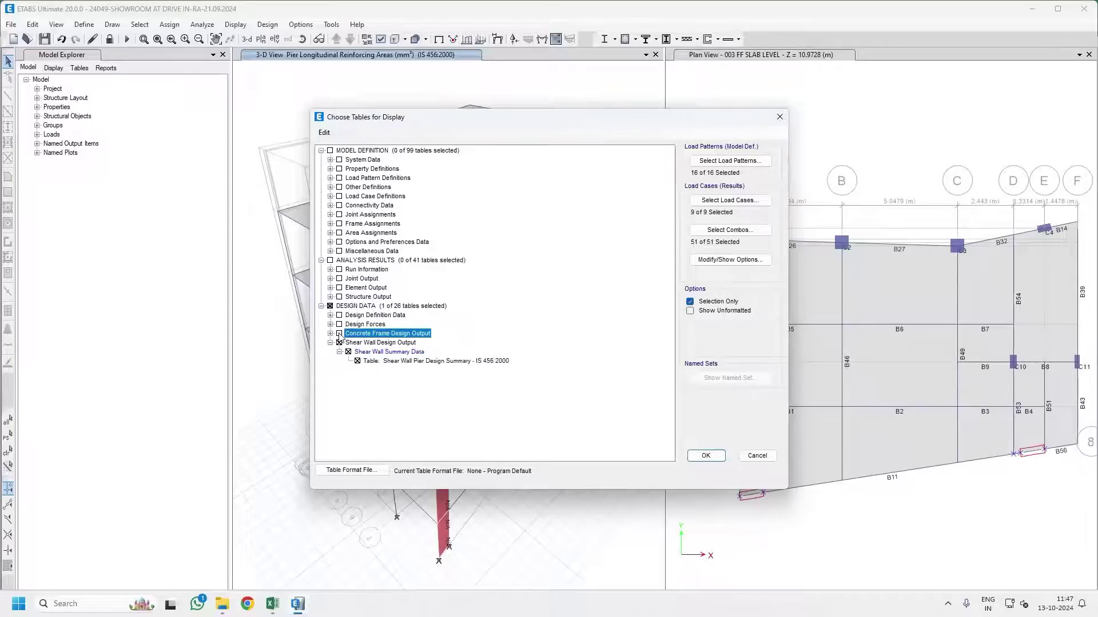
{"action": "left_click", "coordinate": [705, 456]}
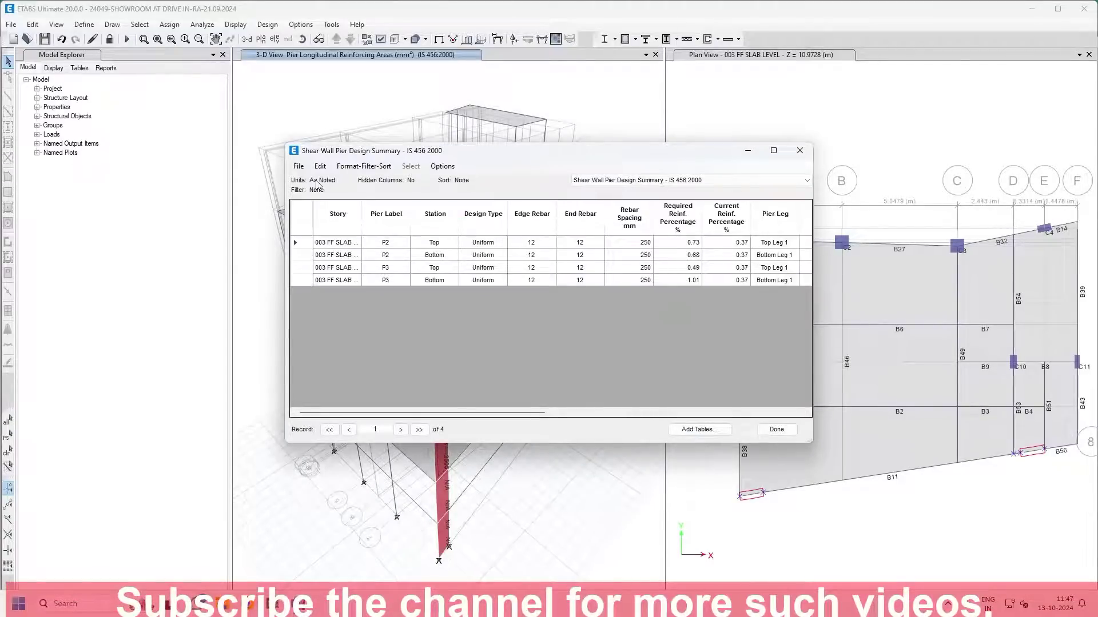
Export the pier design summary to Excel and maximize the Book2 workbook.
{"action": "left_click", "coordinate": [298, 165]}
{"action": "left_click", "coordinate": [498, 180]}
{"action": "left_click", "coordinate": [333, 540]}
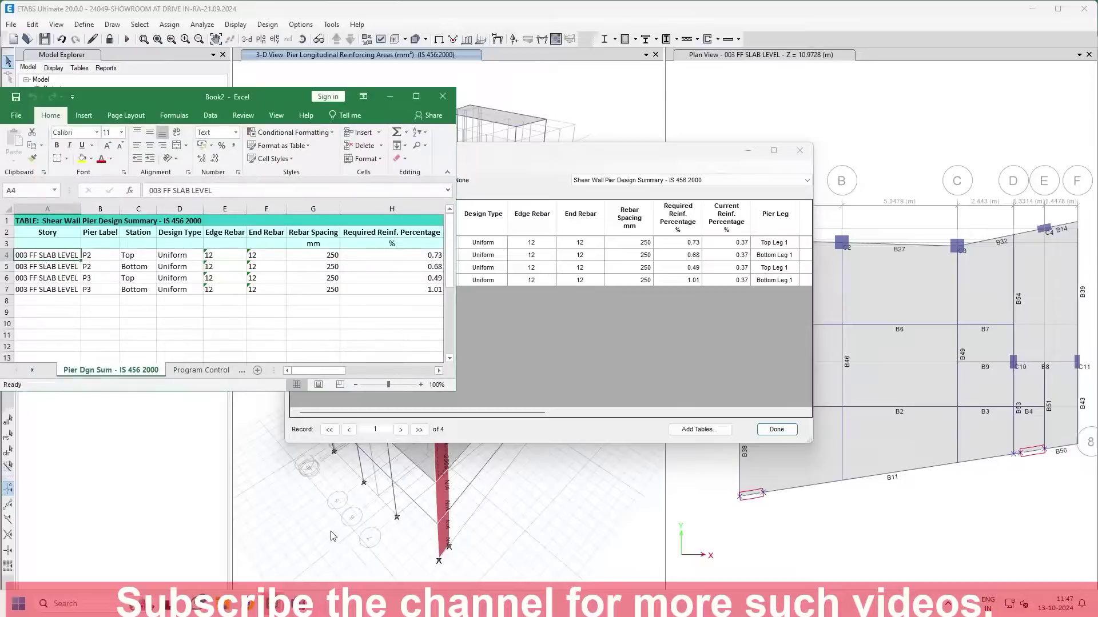
{"action": "left_click", "coordinate": [417, 96]}
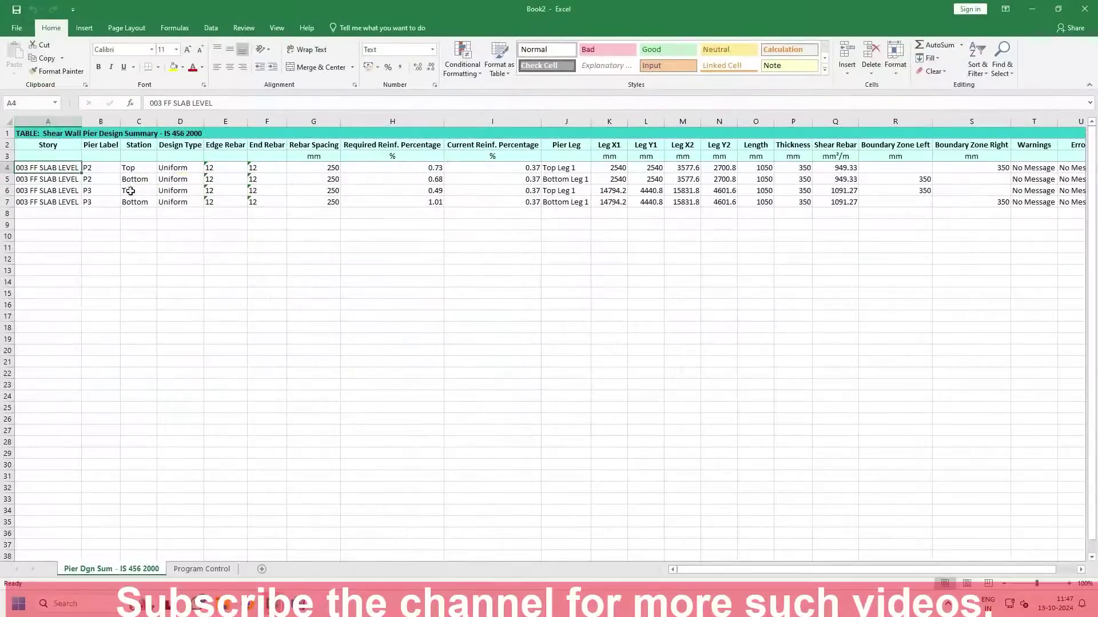
Insert a PivotTable on a new worksheet with Story in the rows.
{"action": "left_click", "coordinate": [48, 136]}
{"action": "left_click", "coordinate": [84, 28]}
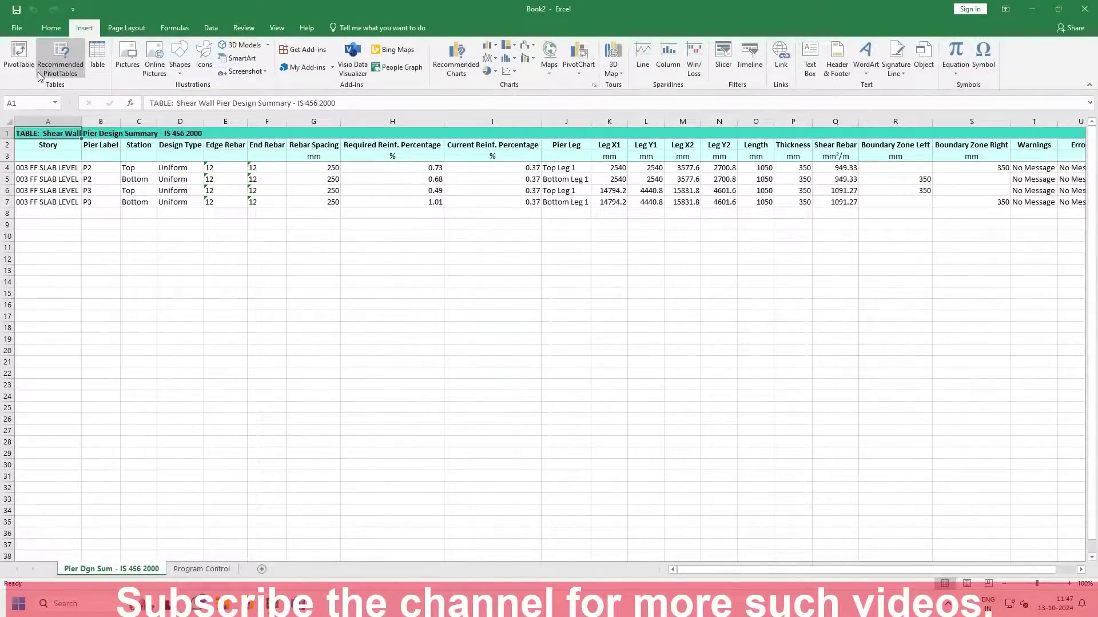
{"action": "left_click", "coordinate": [28, 64]}
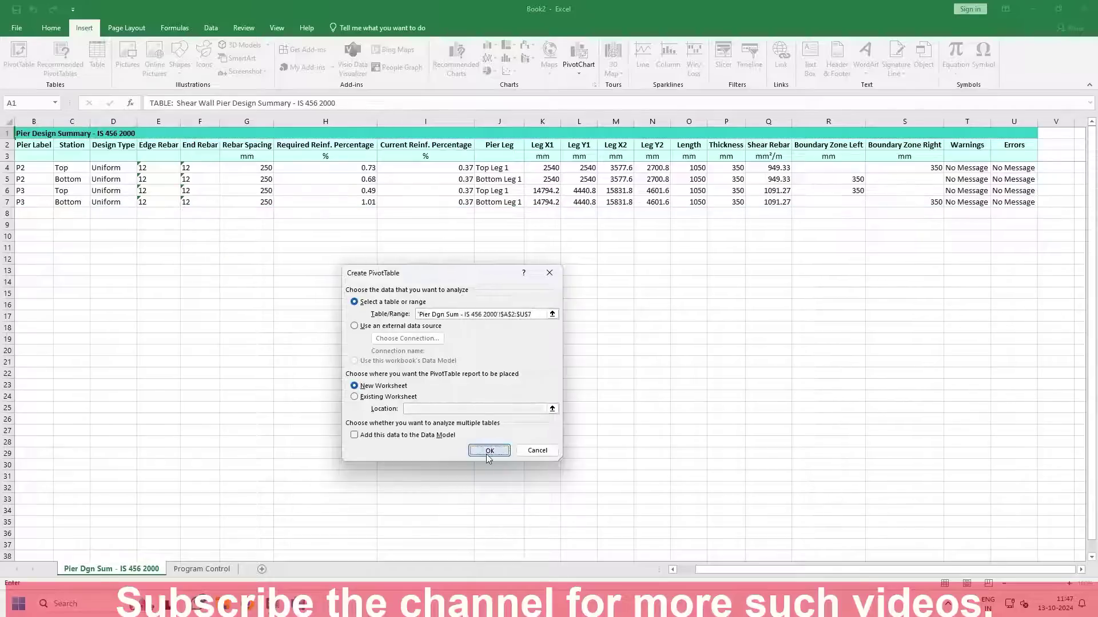
{"action": "left_click", "coordinate": [490, 449]}
{"action": "left_click_drag", "start_coordinate": [1006, 191], "coordinate": [979, 492]}
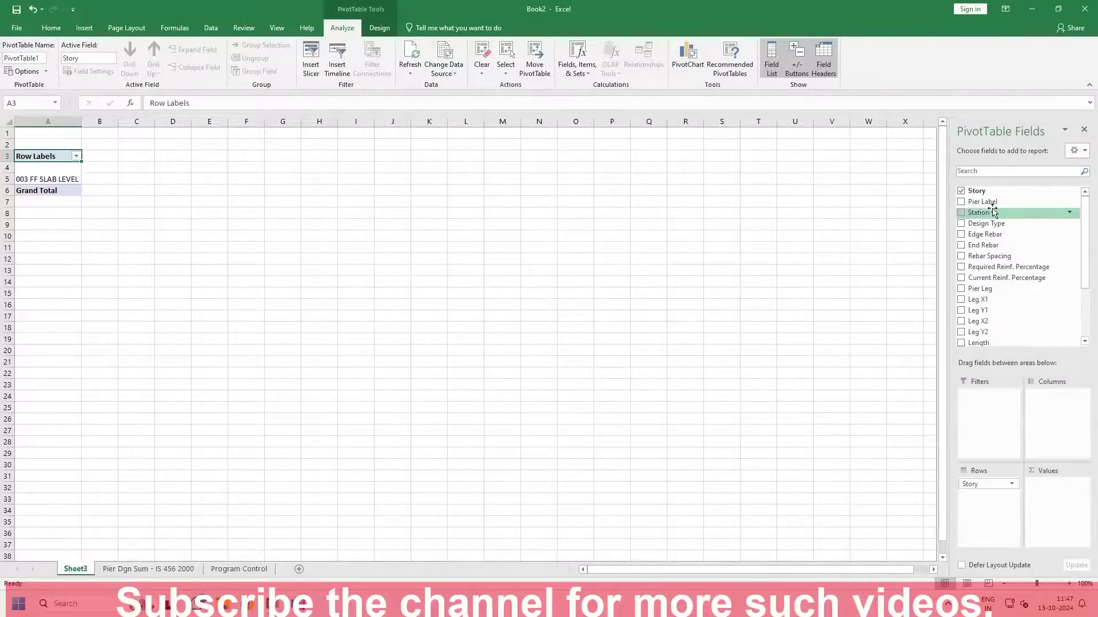
Put Pier Label in columns and the Max of Required Reinf. Percentage in values.
{"action": "left_click_drag", "start_coordinate": [997, 210], "coordinate": [1056, 404]}
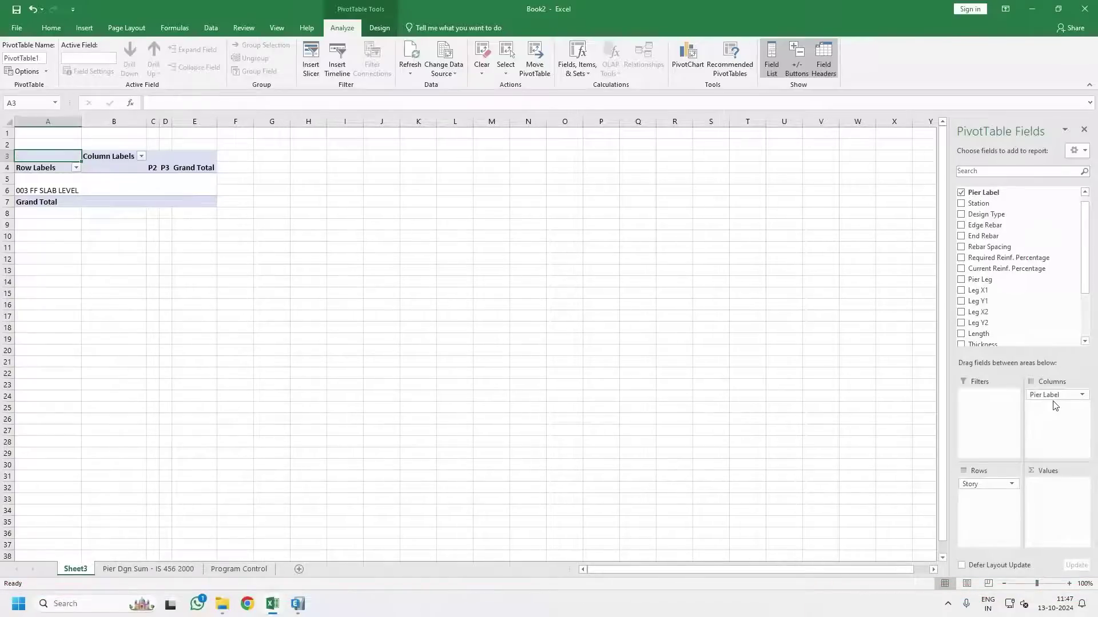
{"action": "scroll", "coordinate": [1049, 319], "scroll_direction": "up", "scroll_amount": 1}
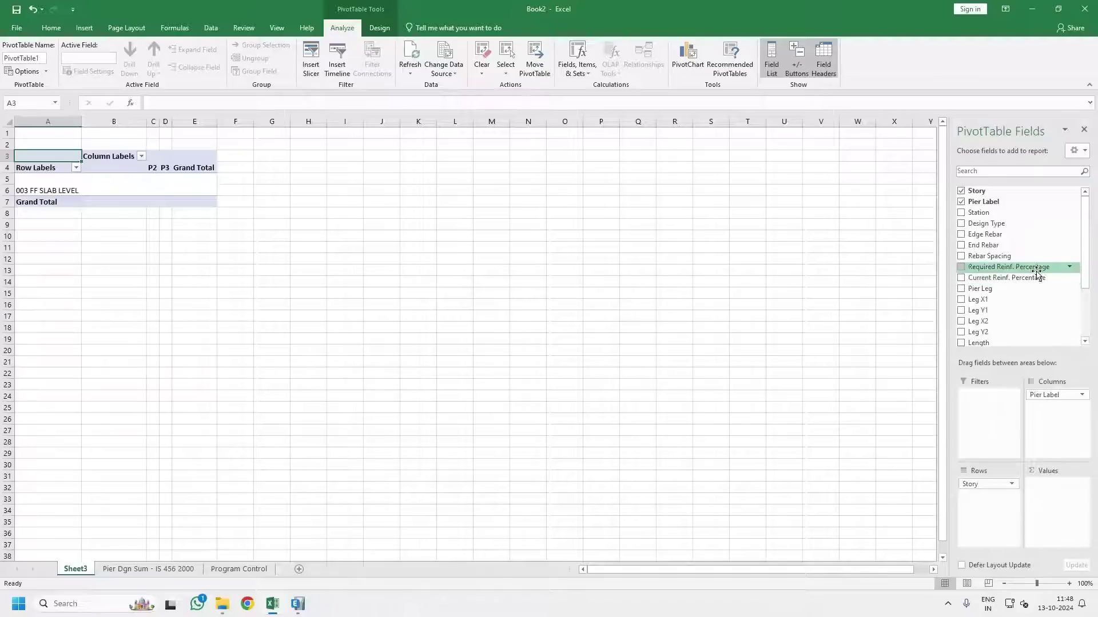
{"action": "left_click_drag", "start_coordinate": [1036, 269], "coordinate": [1073, 494]}
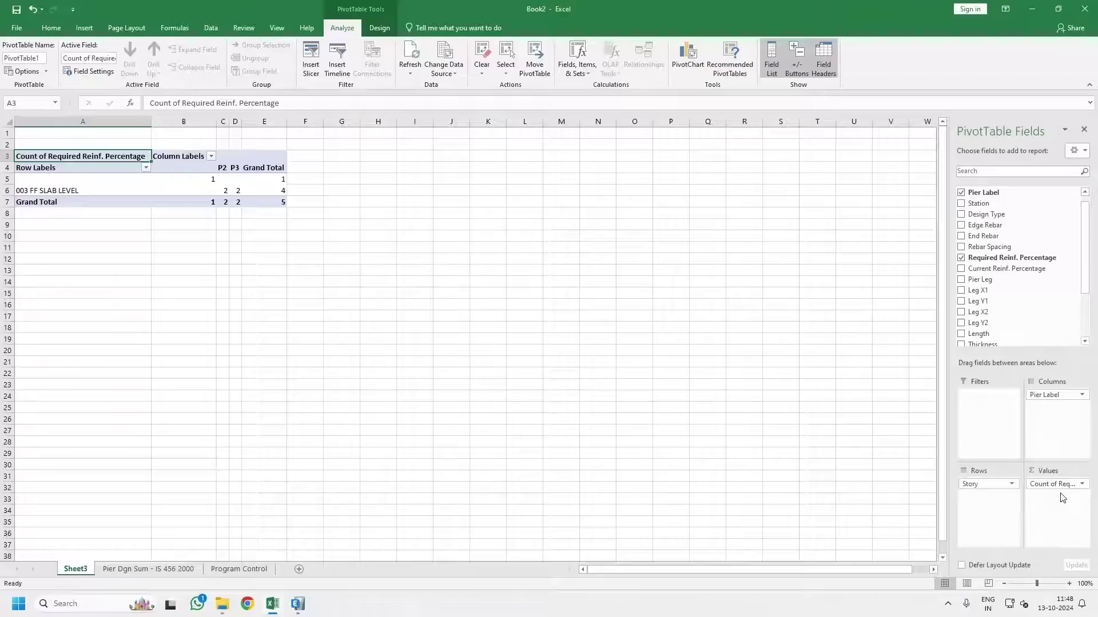
{"action": "left_click", "coordinate": [1056, 485]}
{"action": "left_click", "coordinate": [1006, 467]}
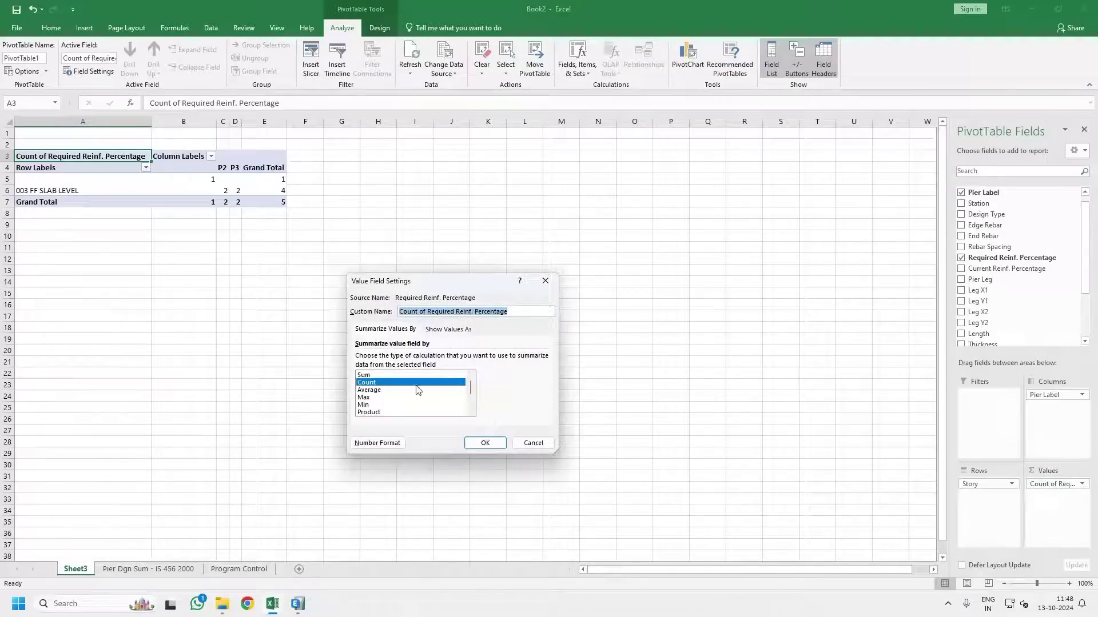
{"action": "left_click", "coordinate": [363, 398]}
{"action": "left_click", "coordinate": [485, 443]}
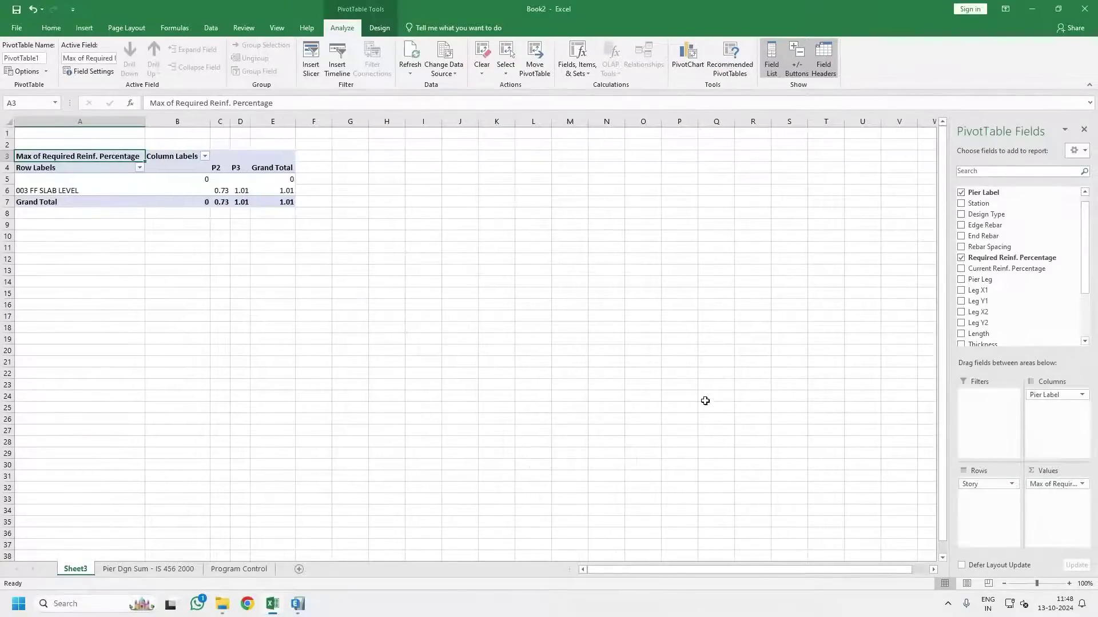
Open the Story row sort and filter menu, then return to ETABS.
{"action": "mouse_move", "coordinate": [245, 195]}
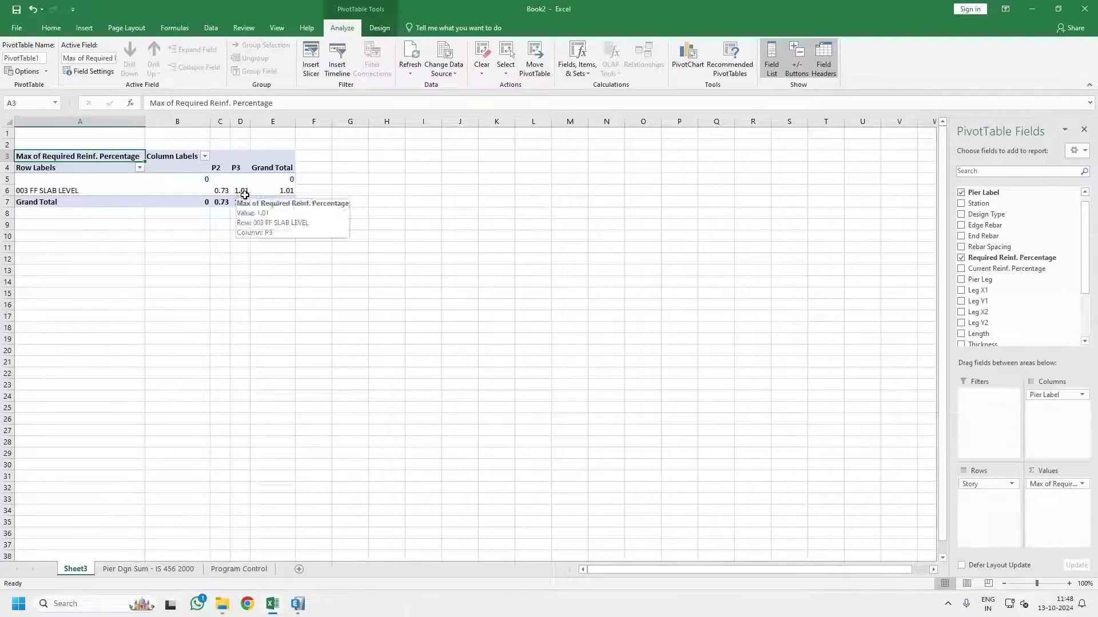
{"action": "left_click", "coordinate": [139, 168]}
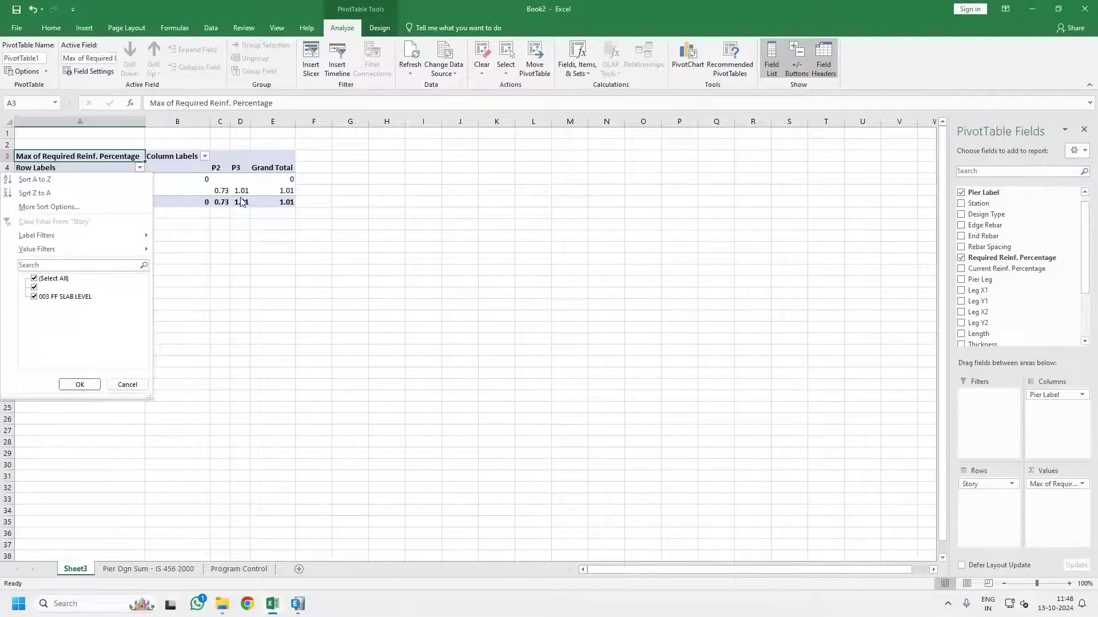
{"action": "left_click", "coordinate": [300, 607]}
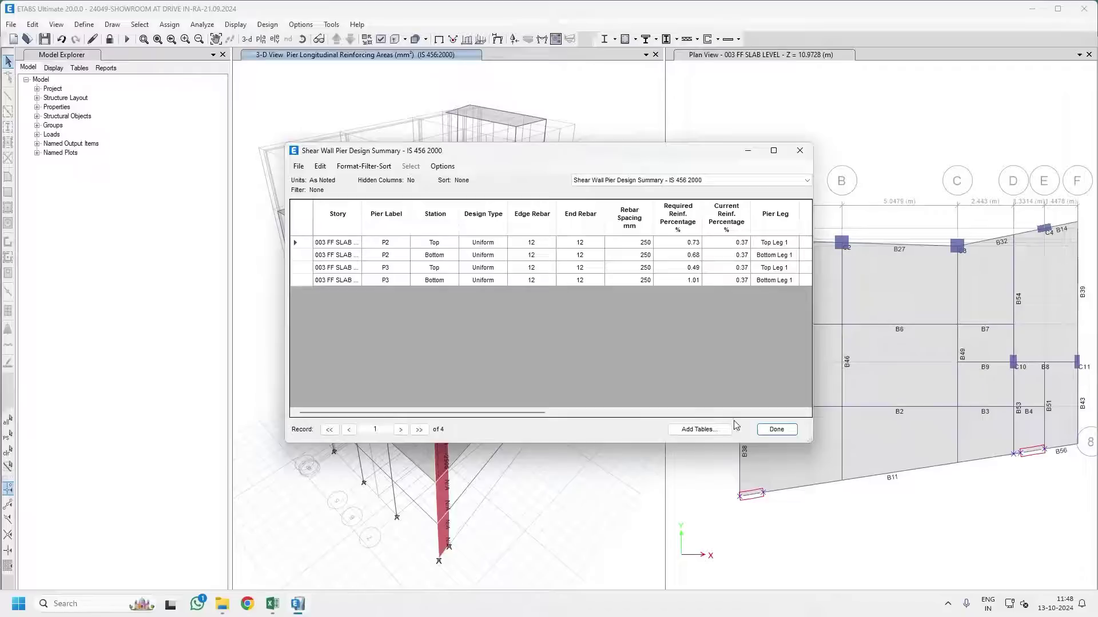
Reopen the shear wall pier design summary table and inspect its Story values.
{"action": "left_click", "coordinate": [787, 433]}
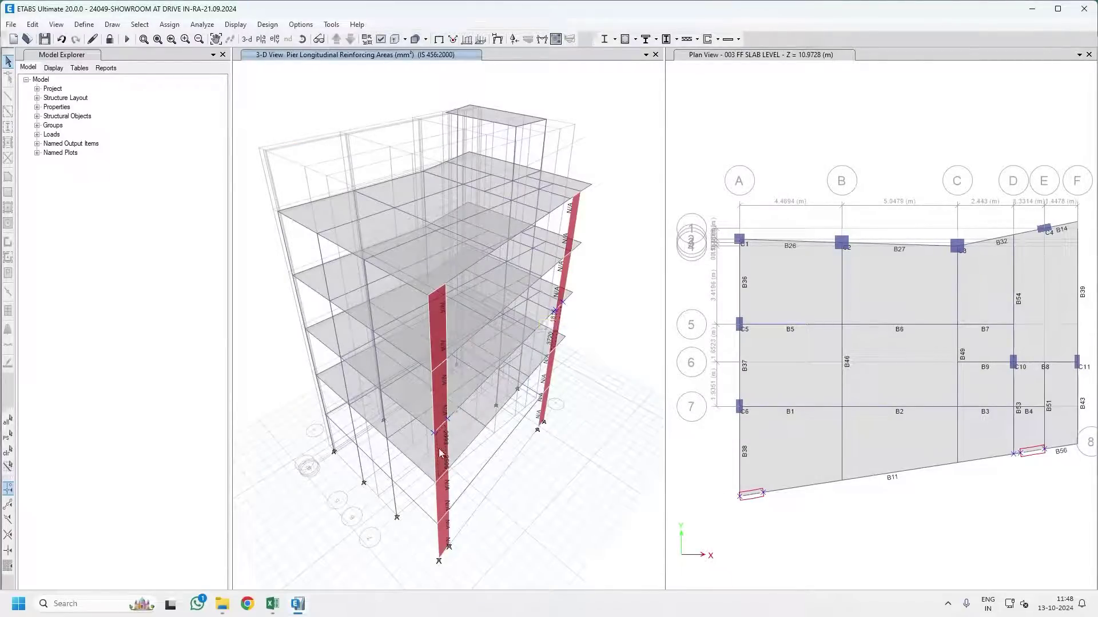
{"action": "left_click", "coordinate": [235, 24]}
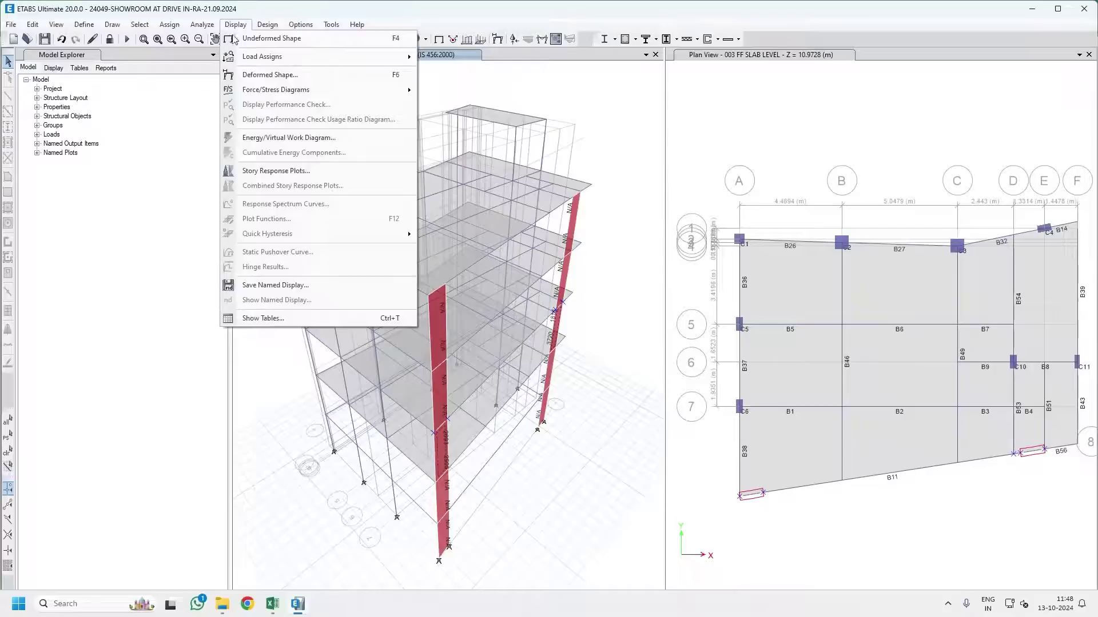
{"action": "left_click", "coordinate": [292, 318]}
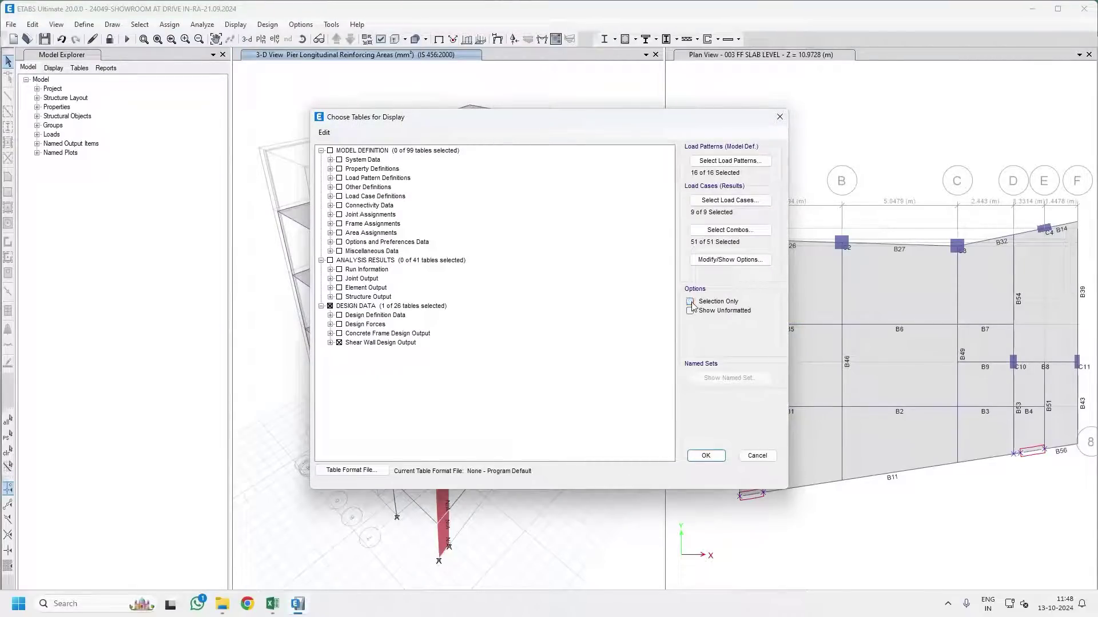
{"action": "left_click", "coordinate": [709, 456]}
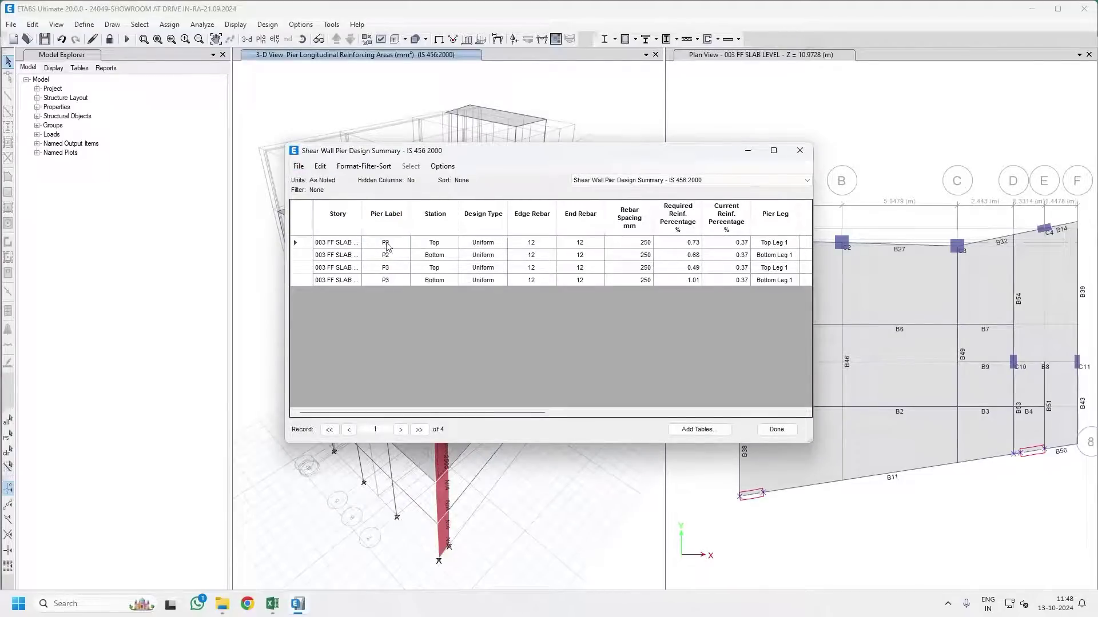
{"action": "left_click_drag", "start_coordinate": [332, 243], "coordinate": [343, 292]}
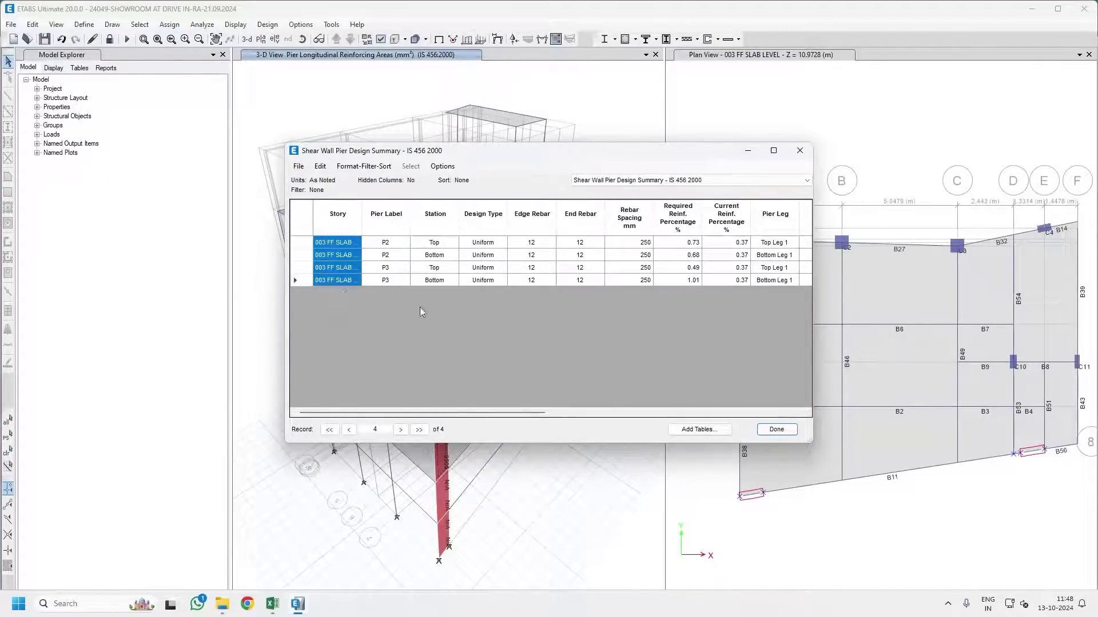
{"action": "left_click", "coordinate": [776, 430]}
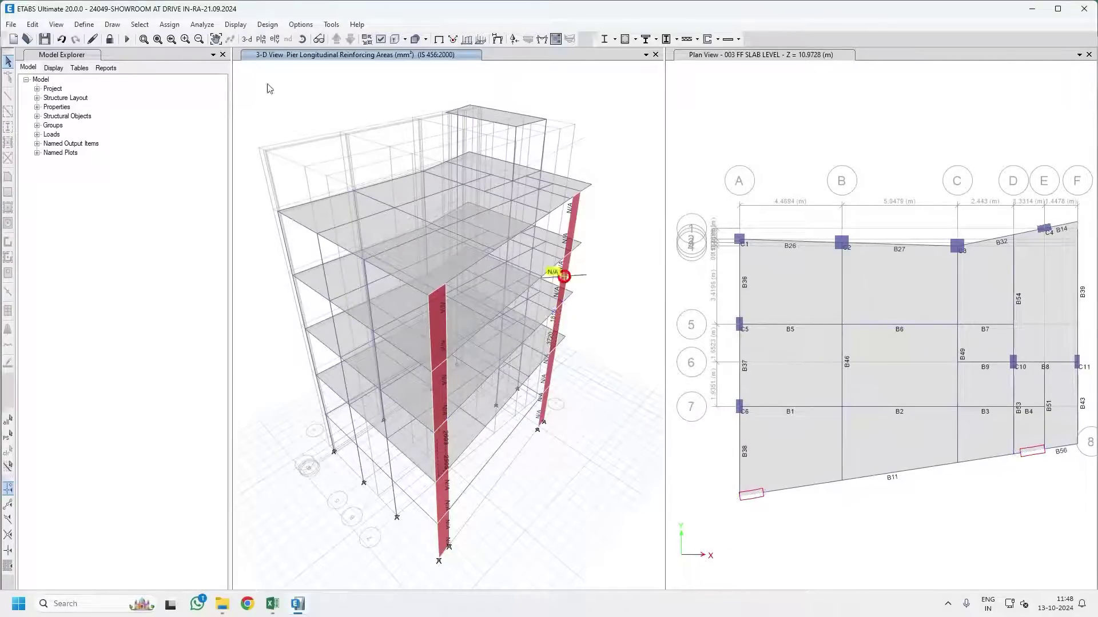
Redisplay the pier summary table, then close it and show numeric reinforcing areas on piers.
{"action": "left_click", "coordinate": [238, 25]}
{"action": "left_click", "coordinate": [320, 321]}
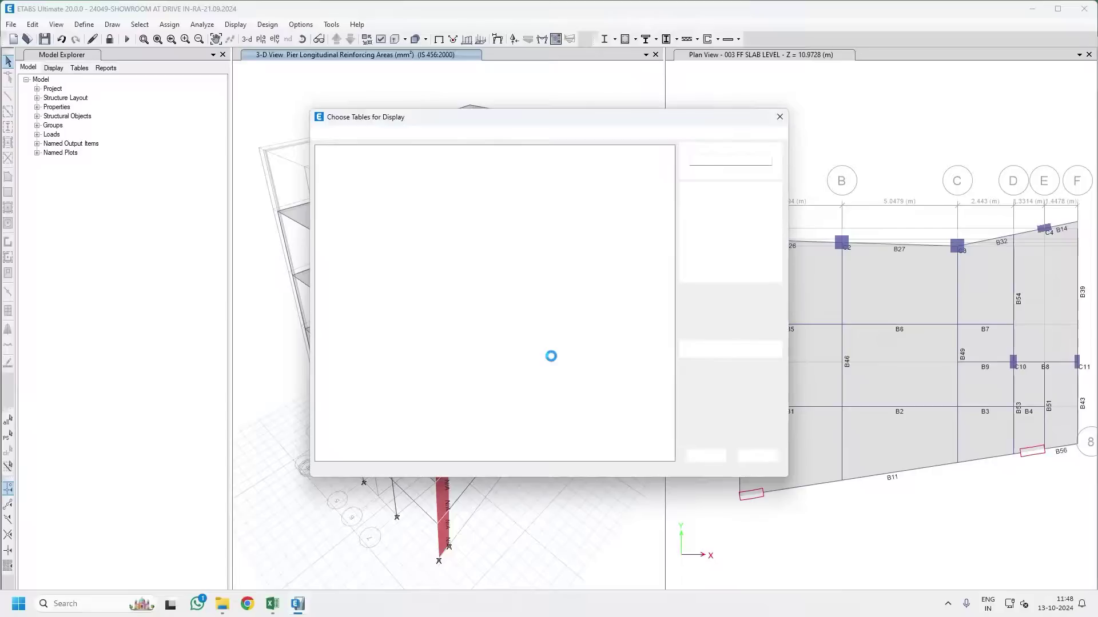
{"action": "left_click", "coordinate": [706, 455]}
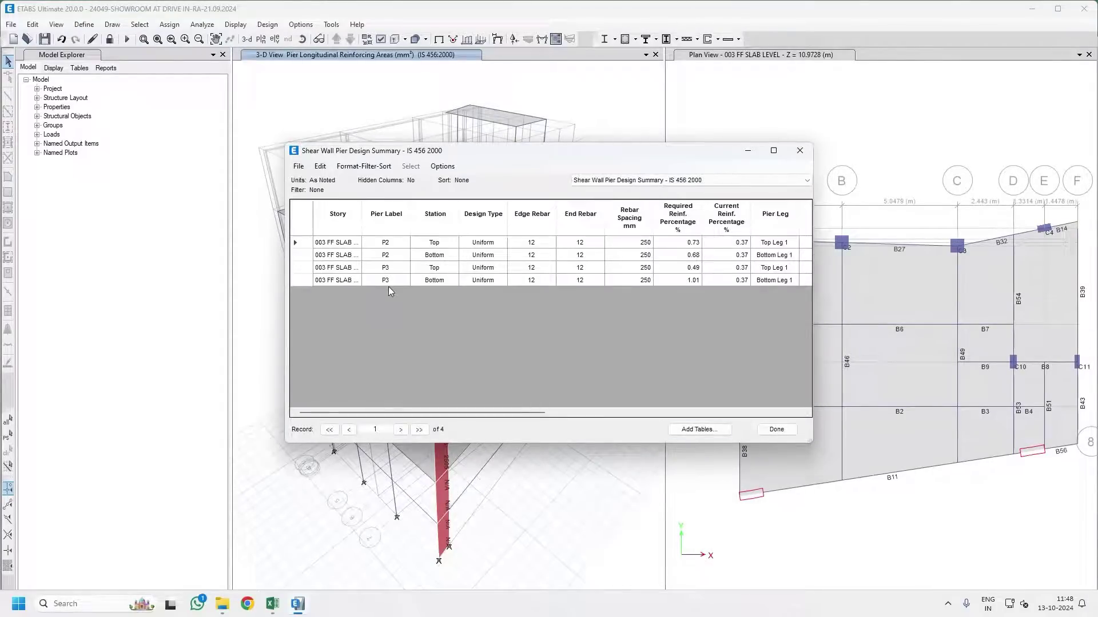
{"action": "left_click", "coordinate": [779, 430]}
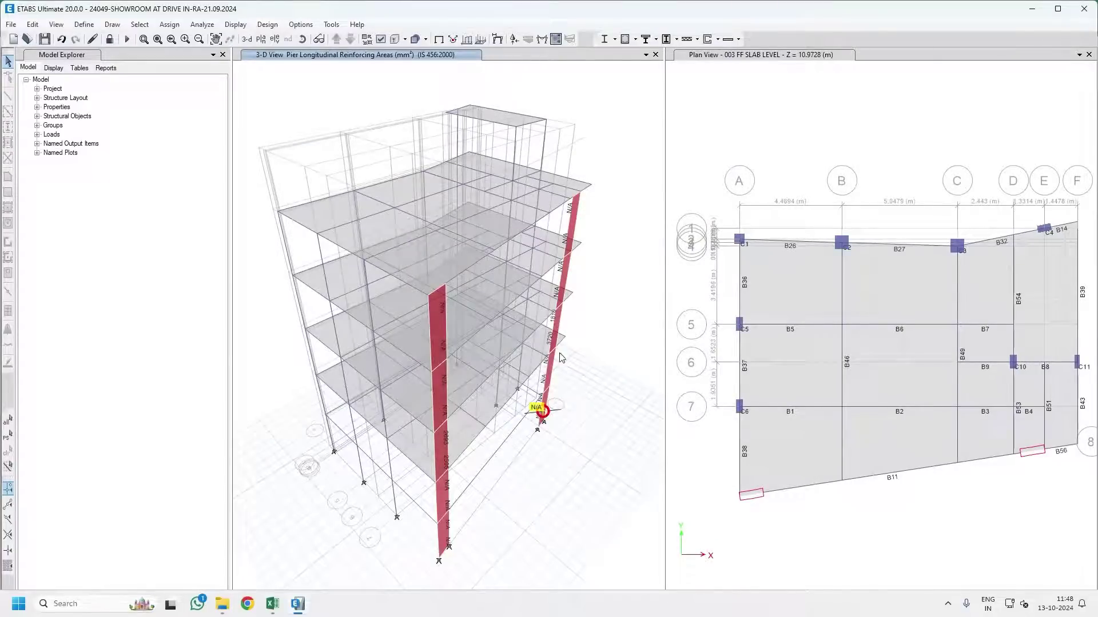
{"action": "left_click", "coordinate": [707, 38]}
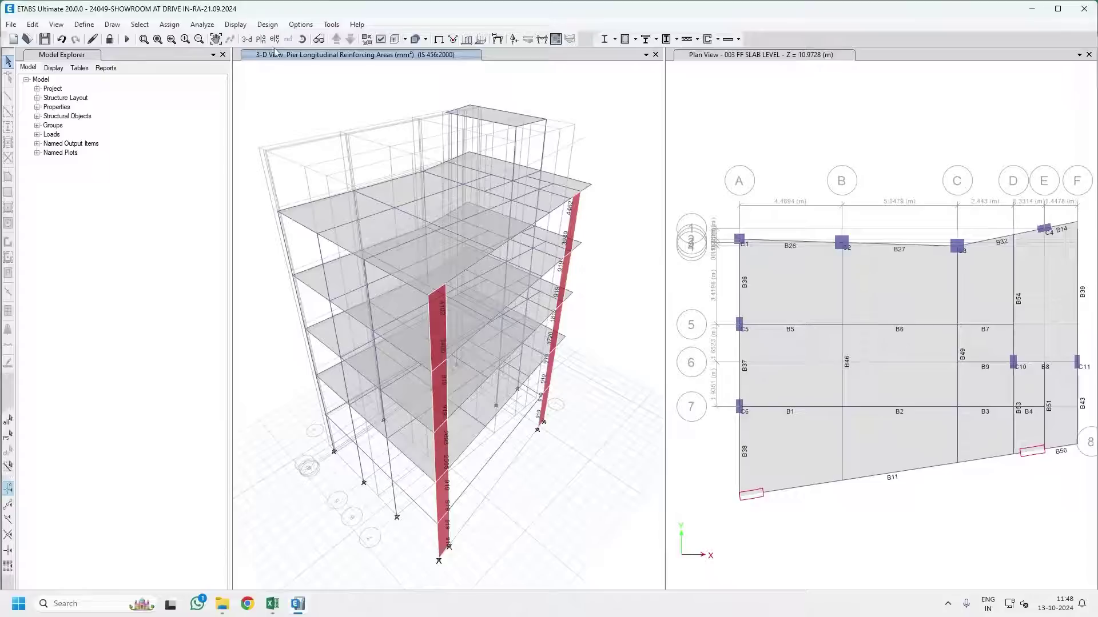
Export the full pier design summary table to Excel as the Book3 workbook.
{"action": "left_click", "coordinate": [235, 24]}
{"action": "left_click", "coordinate": [308, 315]}
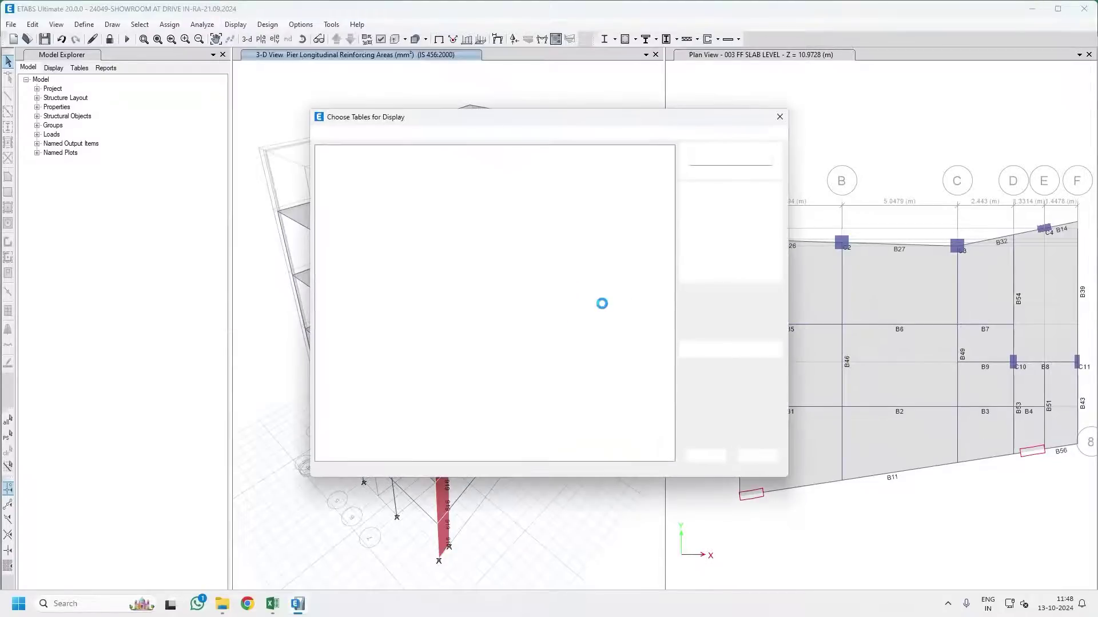
{"action": "left_click", "coordinate": [705, 455]}
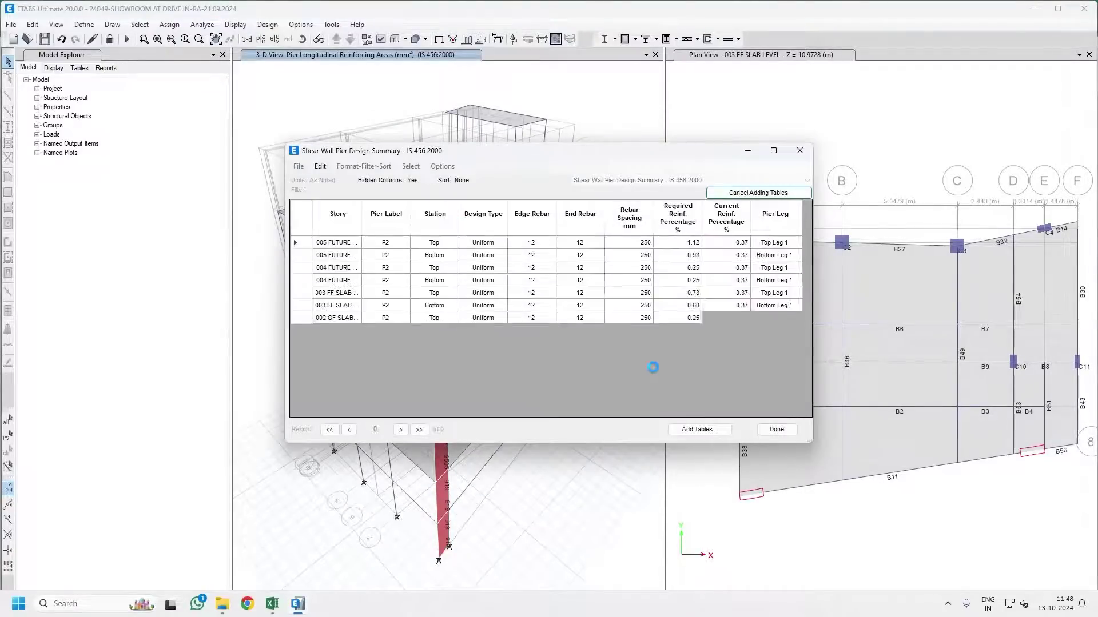
{"action": "left_click", "coordinate": [299, 166]}
{"action": "mouse_move", "coordinate": [344, 183]}
{"action": "left_click", "coordinate": [523, 186]}
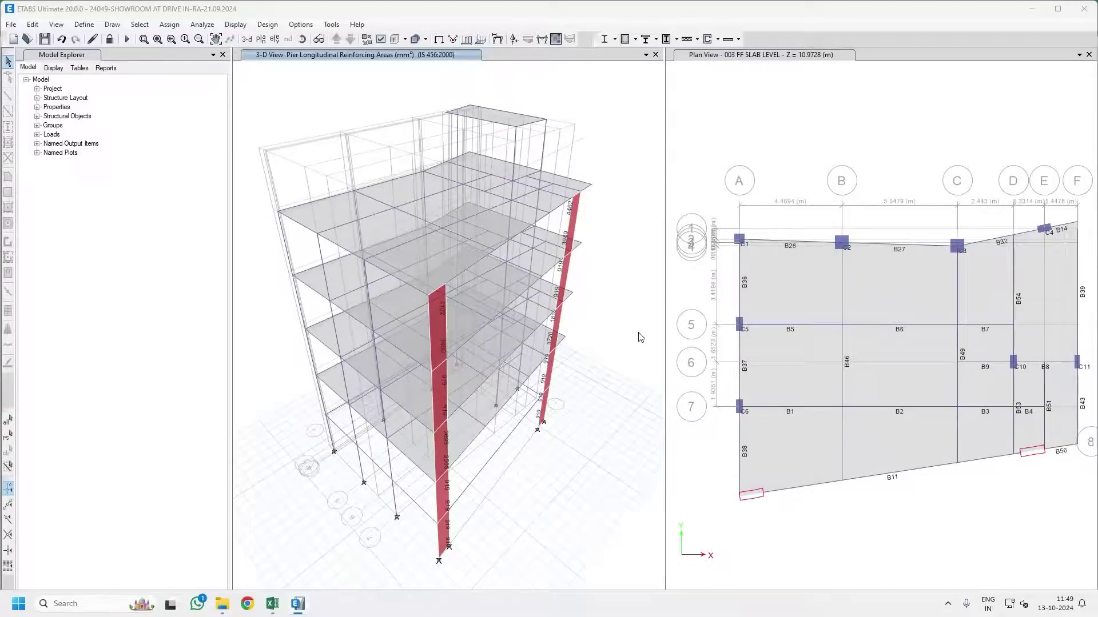
{"action": "mouse_move", "coordinate": [274, 609]}
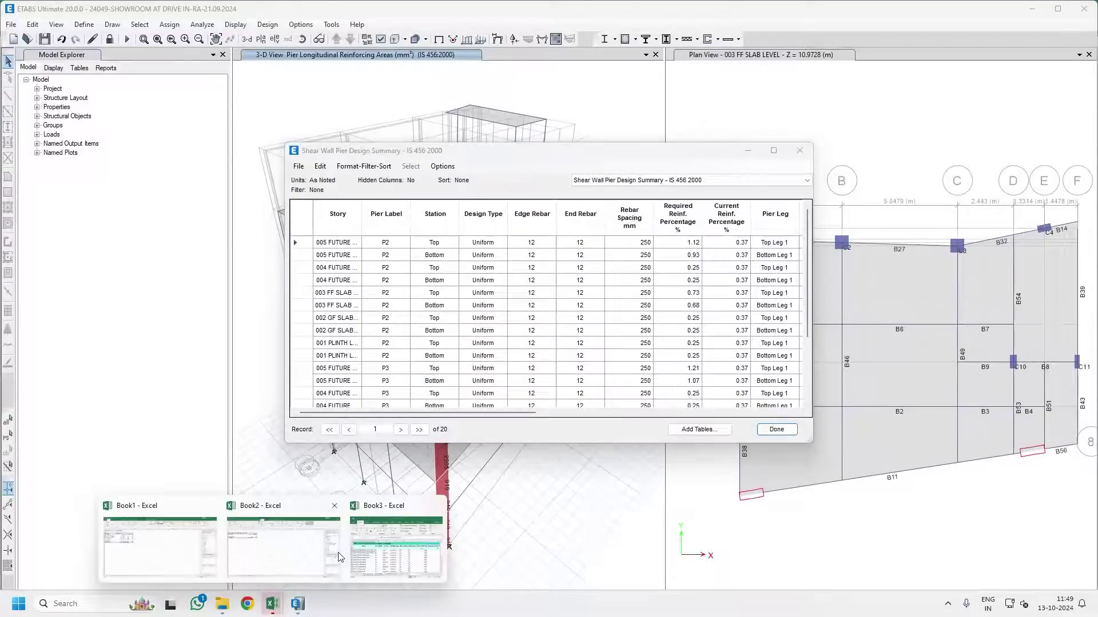
{"action": "left_click", "coordinate": [389, 549]}
Create a PivotTable on a new sheet from the exported pier data.
{"action": "left_click", "coordinate": [416, 96]}
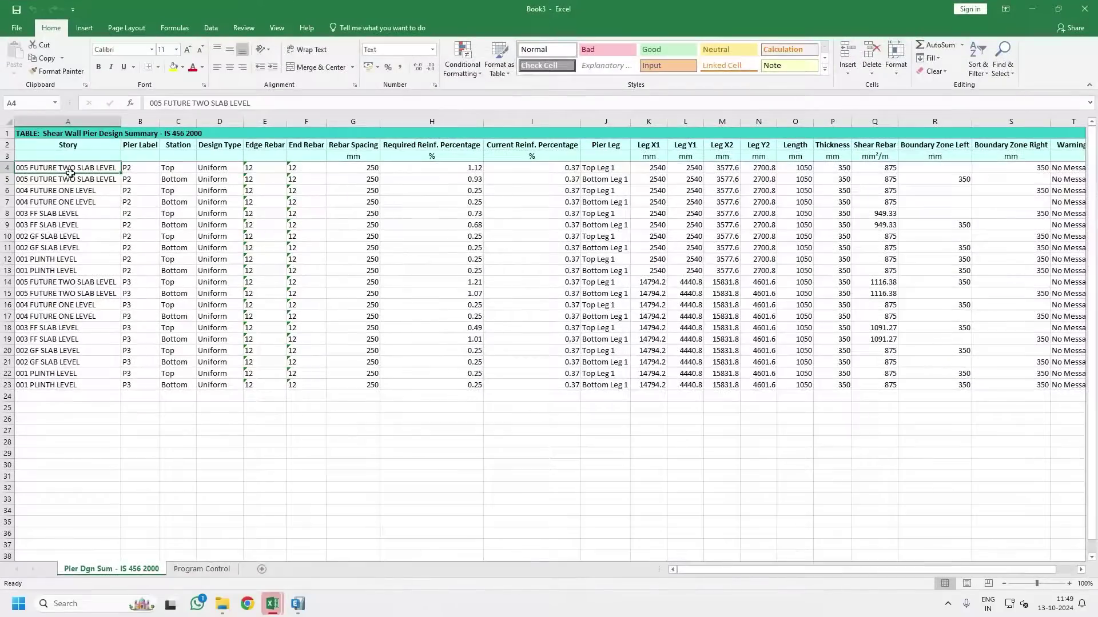
{"action": "left_click", "coordinate": [54, 134]}
{"action": "left_click", "coordinate": [84, 28]}
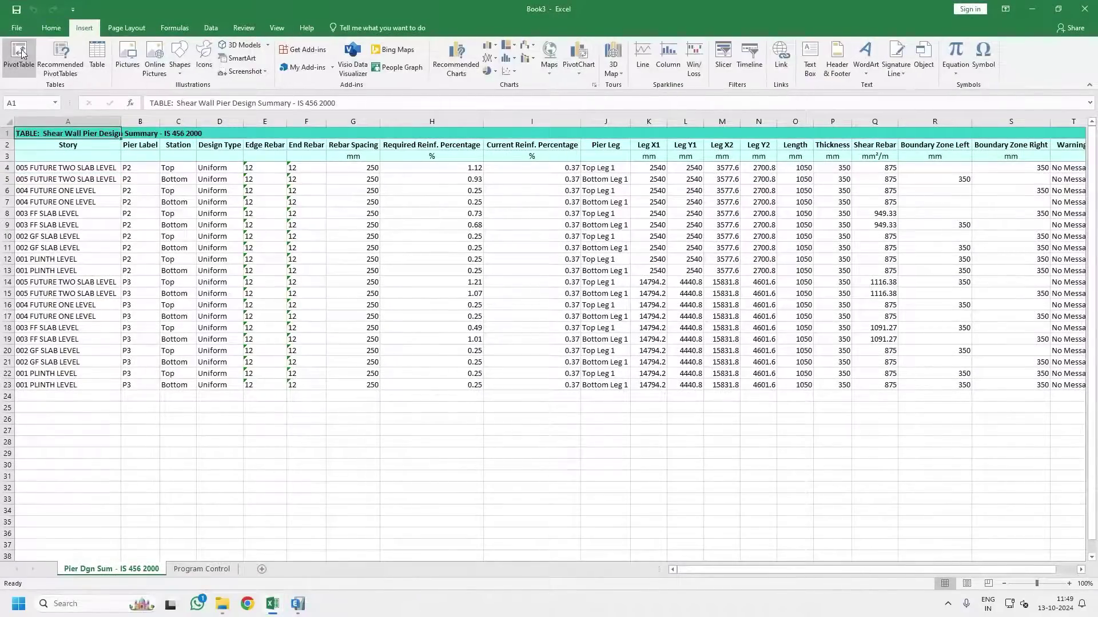
{"action": "left_click", "coordinate": [18, 58]}
{"action": "left_click", "coordinate": [489, 451]}
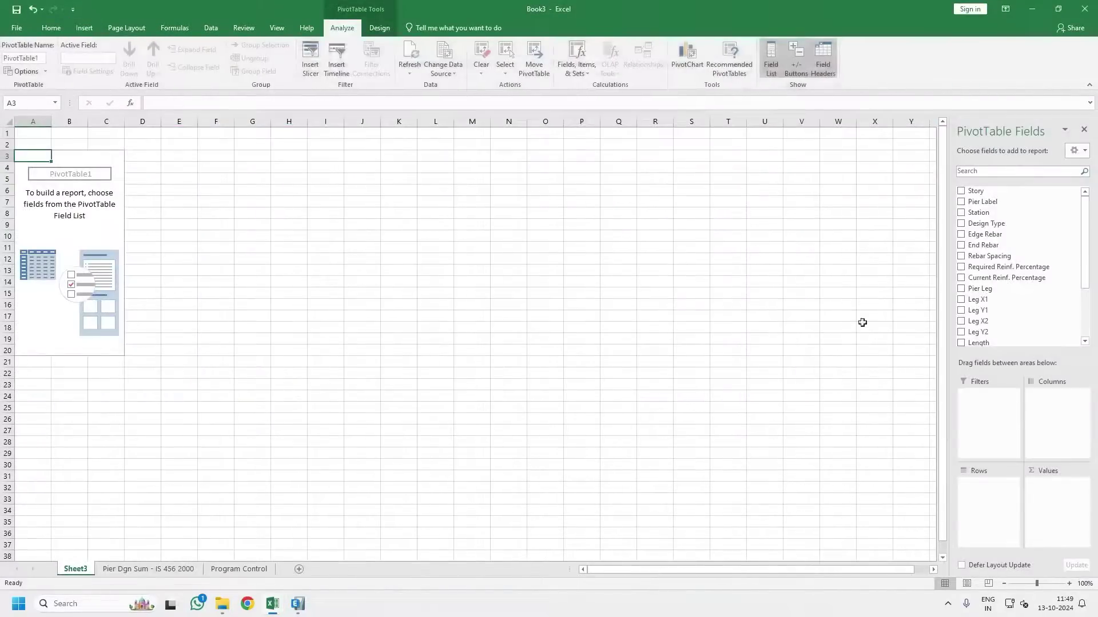
Put Story in rows and summarize Required Reinf. Percentage by Max.
{"action": "left_click_drag", "start_coordinate": [978, 191], "coordinate": [1078, 430]}
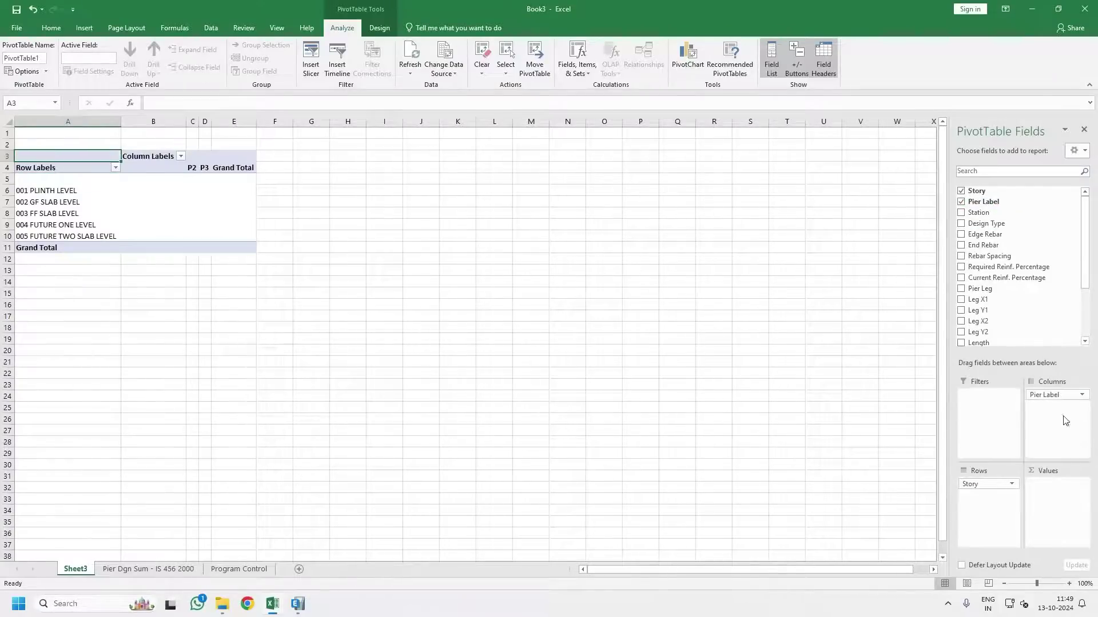
{"action": "left_click_drag", "start_coordinate": [1013, 274], "coordinate": [1068, 500]}
{"action": "left_click", "coordinate": [1062, 485]}
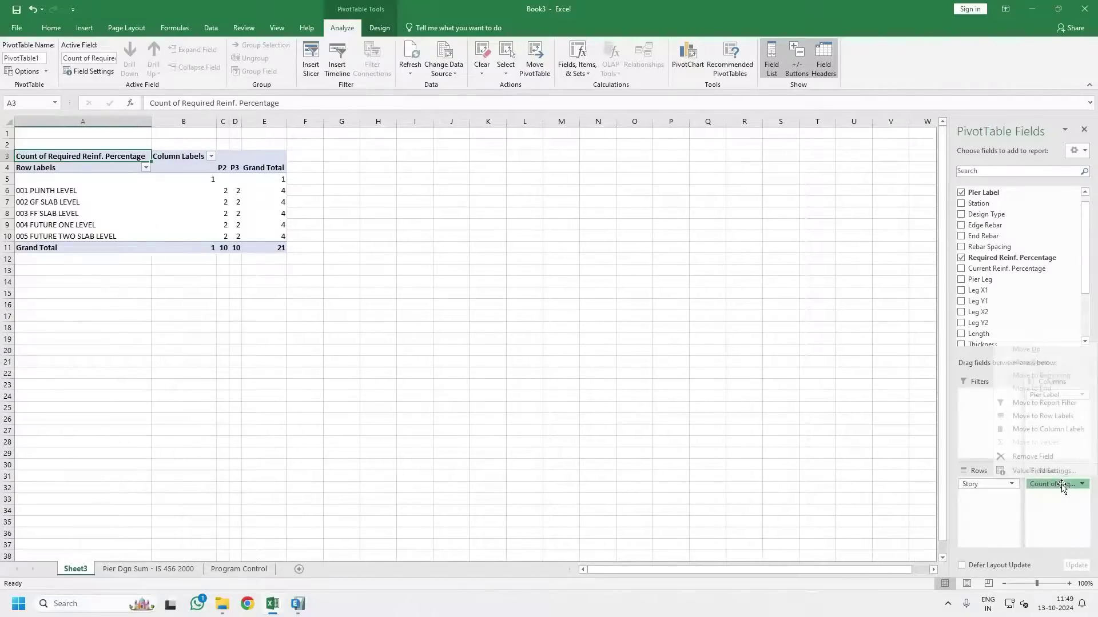
{"action": "left_click", "coordinate": [1044, 476]}
{"action": "left_click", "coordinate": [400, 398]}
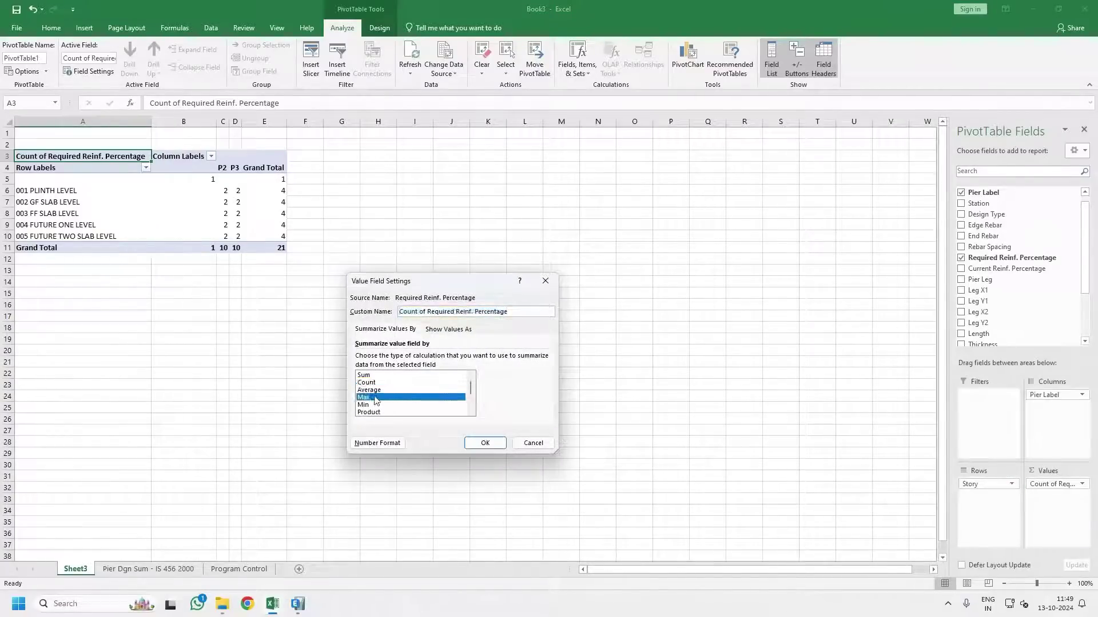
{"action": "left_click", "coordinate": [485, 443]}
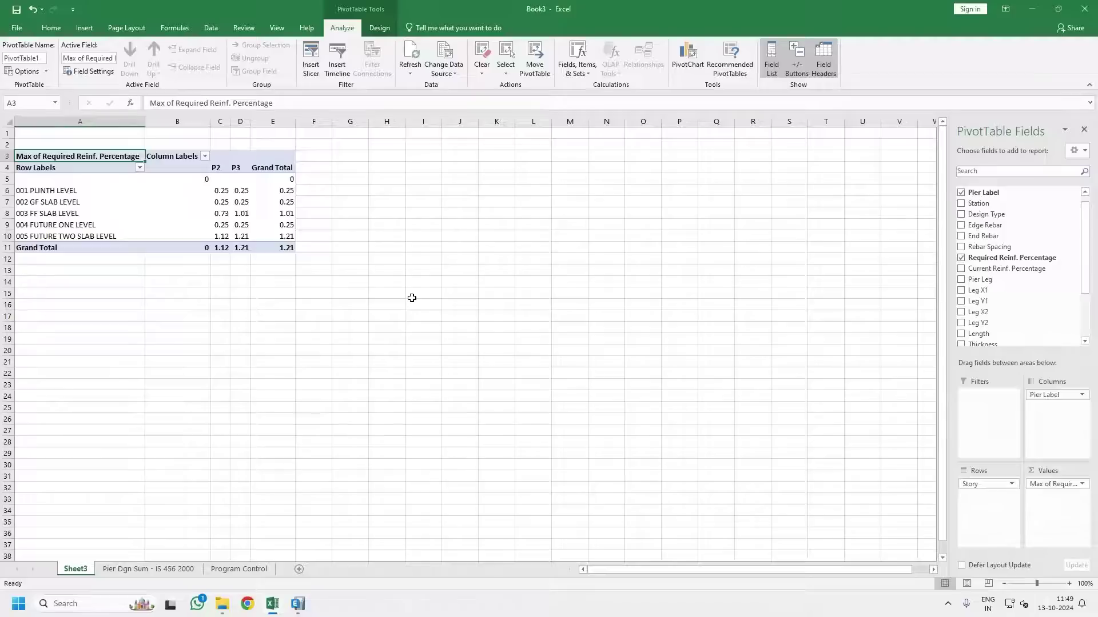
Filter out the blank story row and sort stories Z to A.
{"action": "left_click", "coordinate": [140, 171]}
{"action": "left_click", "coordinate": [34, 287]}
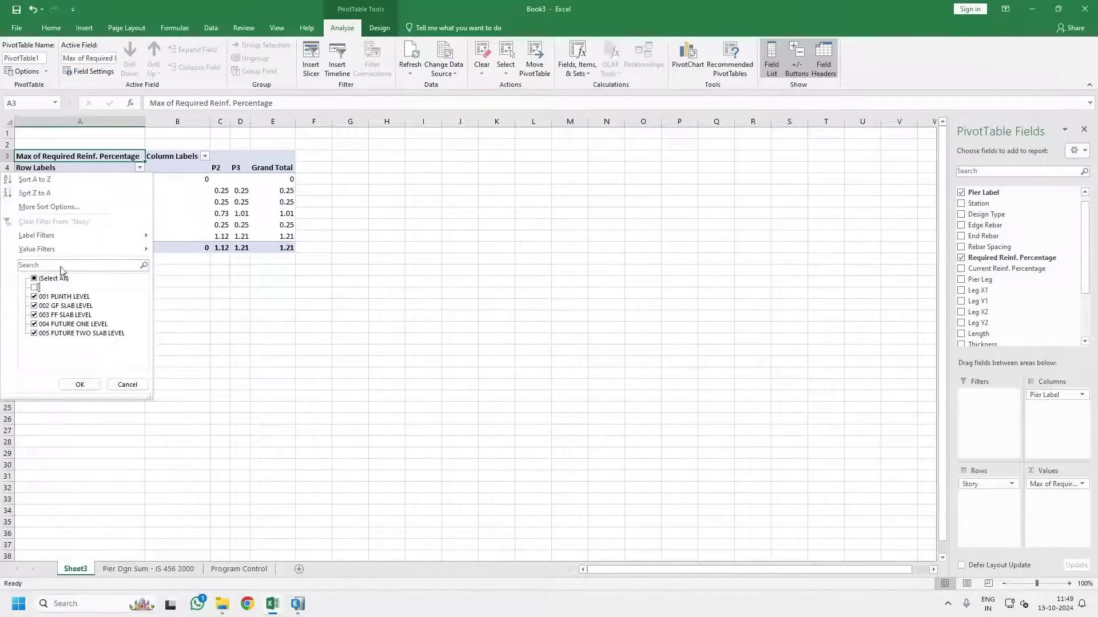
{"action": "left_click", "coordinate": [79, 384]}
{"action": "left_click", "coordinate": [140, 168]}
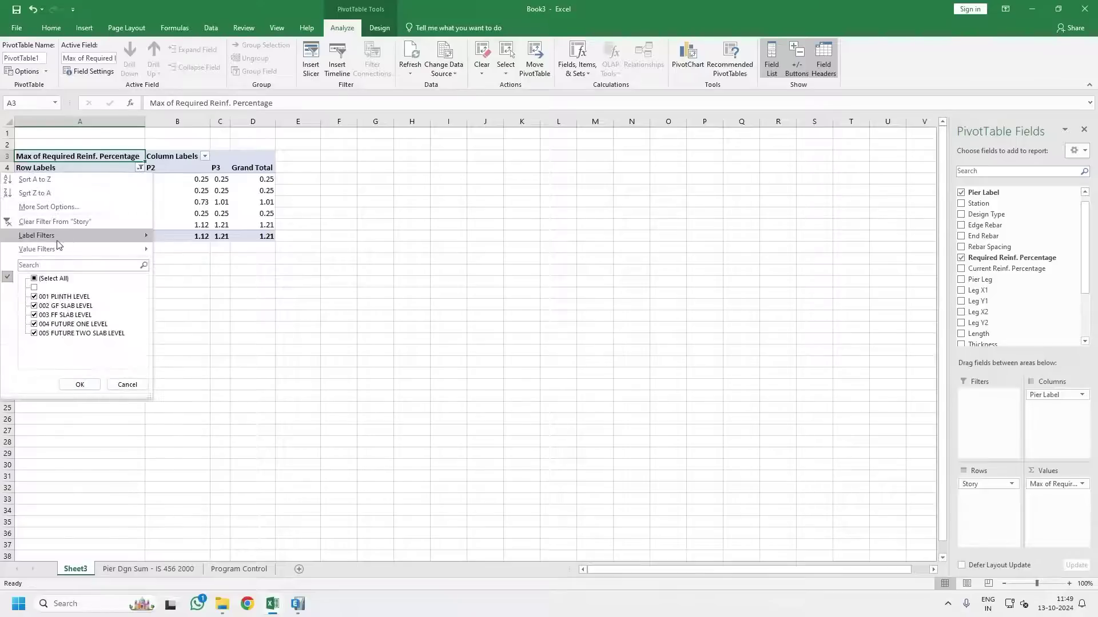
{"action": "left_click", "coordinate": [36, 192]}
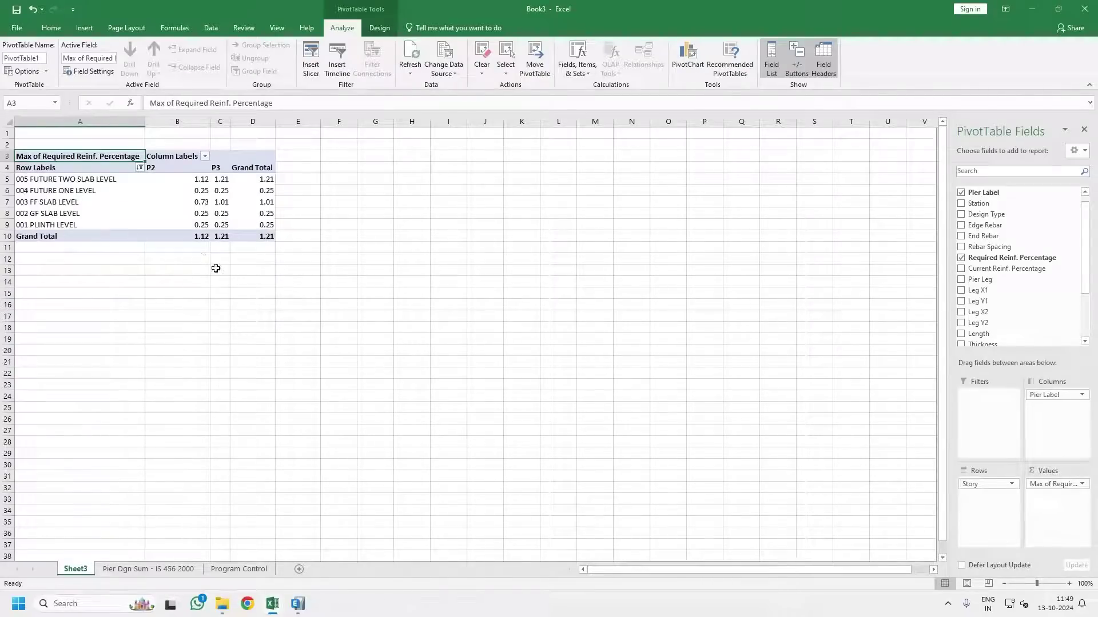
Check the pier values B5:D9, with P2 peaking at 1.12 and P3 at 1.21.
{"action": "left_click", "coordinate": [525, 271]}
{"action": "left_click_drag", "start_coordinate": [200, 224], "coordinate": [231, 181]}
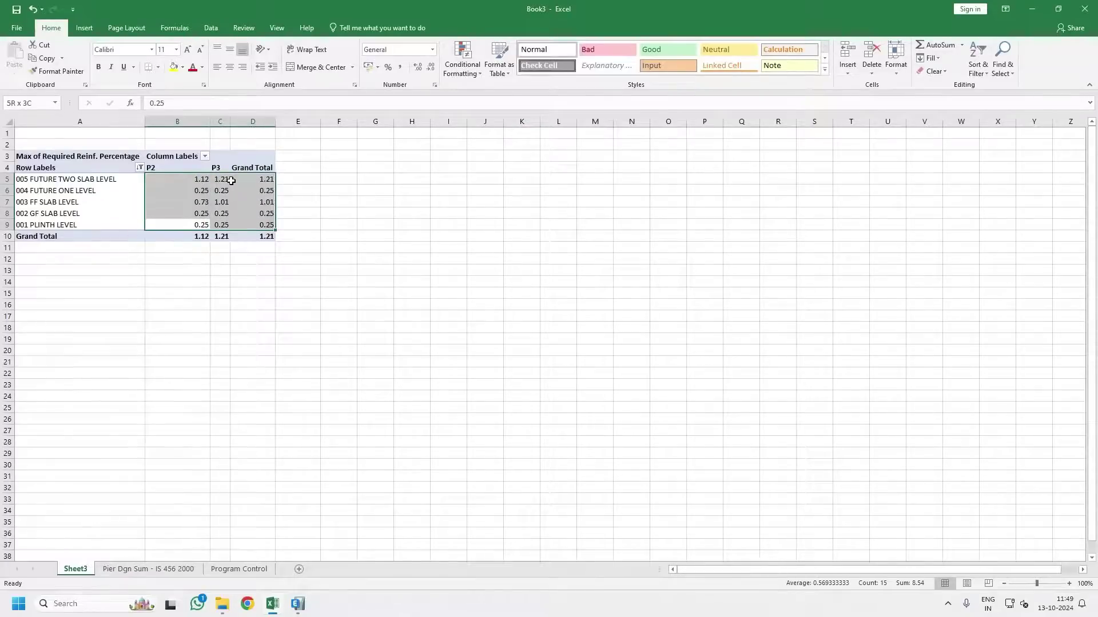
{"action": "left_click", "coordinate": [138, 179]}
{"action": "left_click", "coordinate": [172, 180]}
{"action": "left_click", "coordinate": [228, 179]}
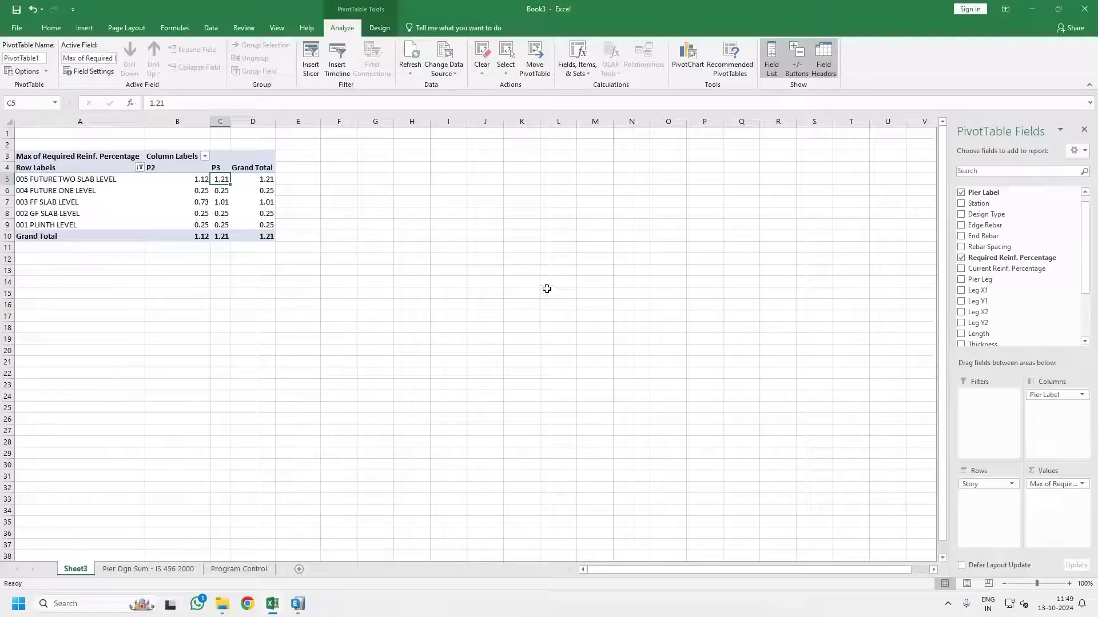